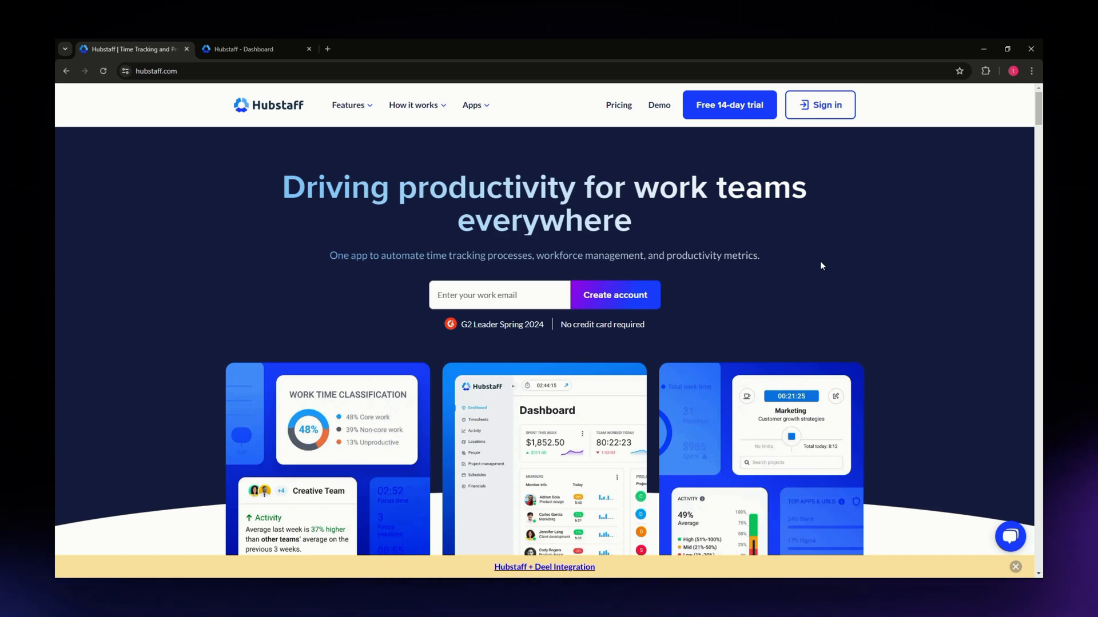
Step: Look over the Hubstaff homepage, including its web address and the work-email field for creating an account
scroll(361, 396, down, 3)
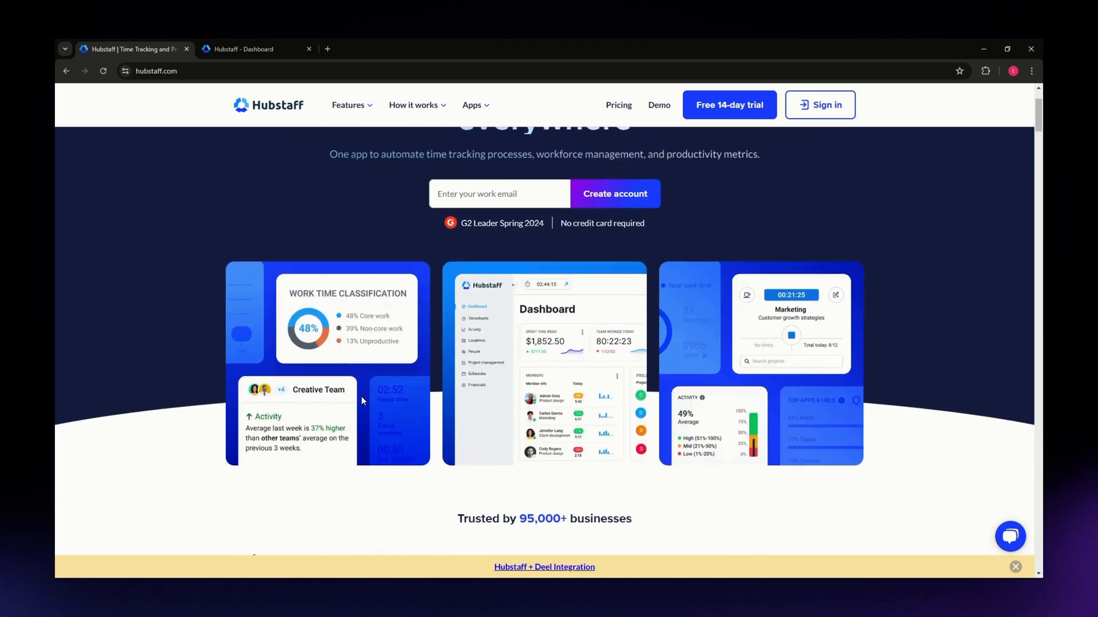
scroll(264, 433, up, 3)
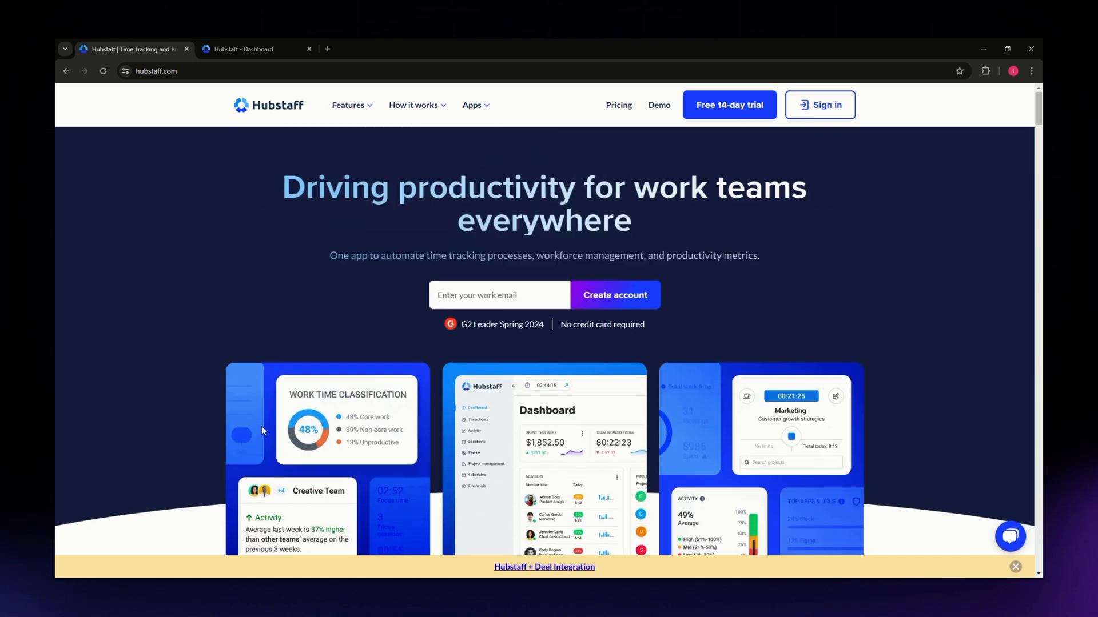
click(193, 70)
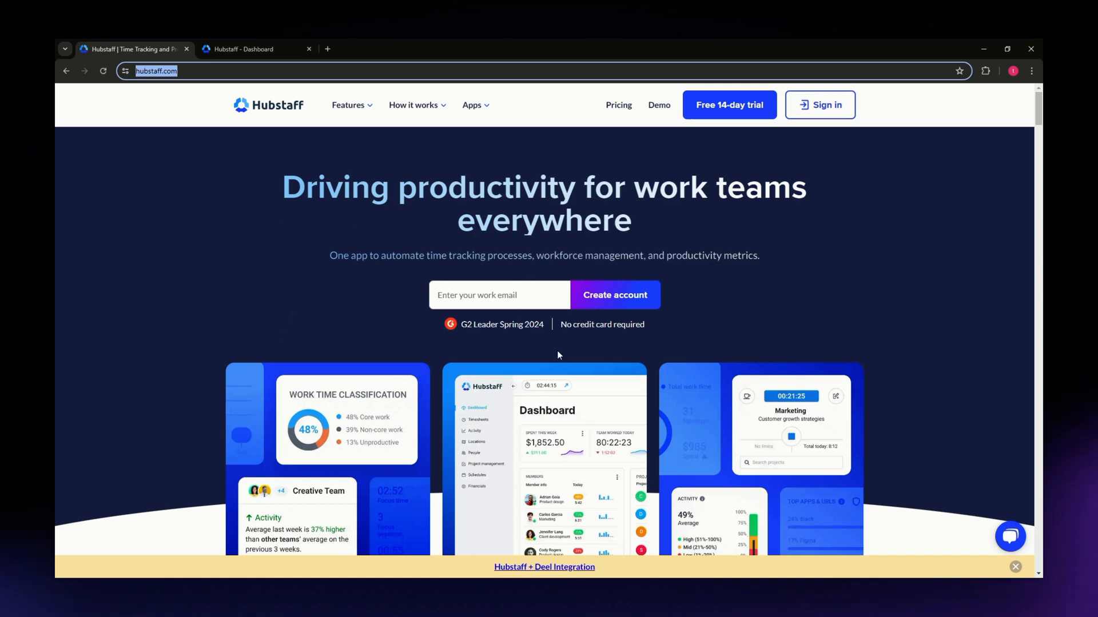
click(511, 302)
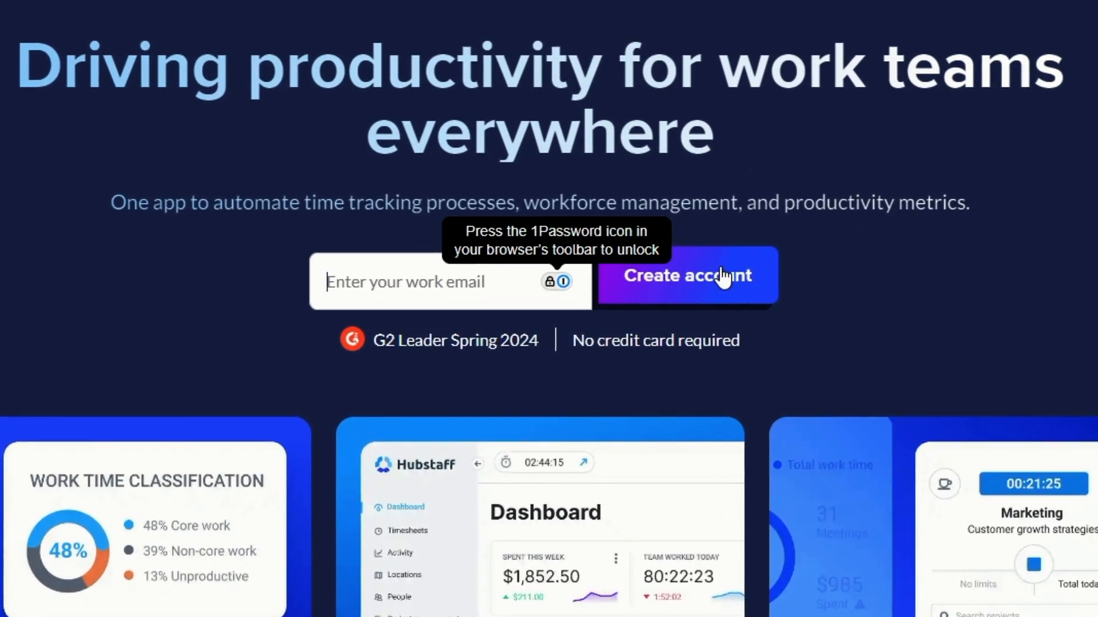
scroll(760, 299, down, 3)
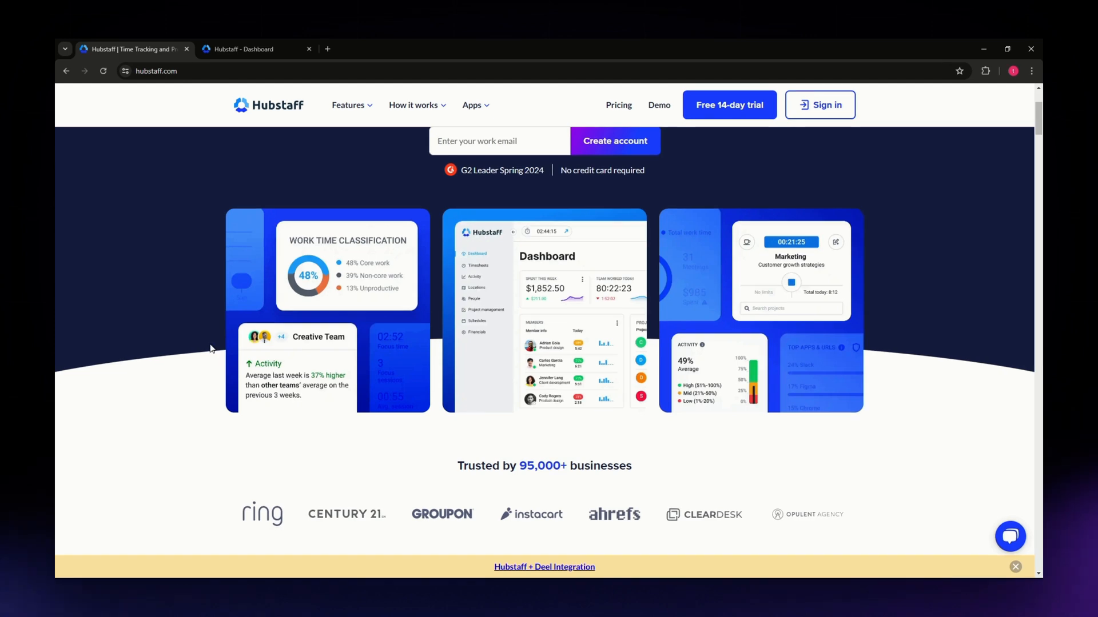
Step: Switch to the Hubstaff dashboard and examine its map, weekly summary, recent activity and insights widgets
click(243, 47)
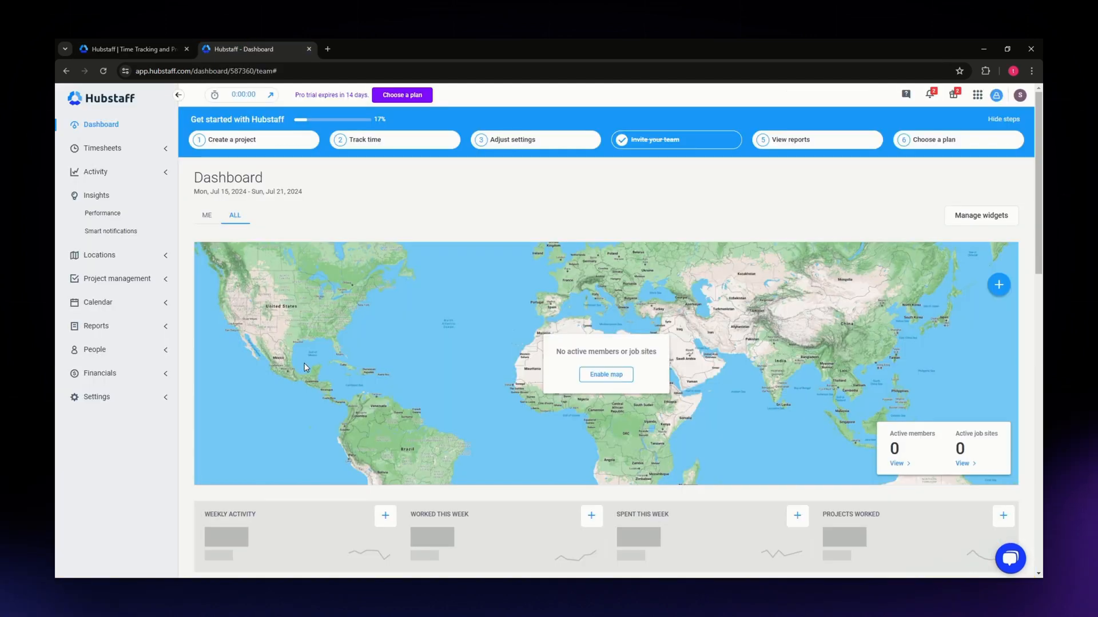
scroll(428, 397, down, 2)
scroll(430, 382, up, 1)
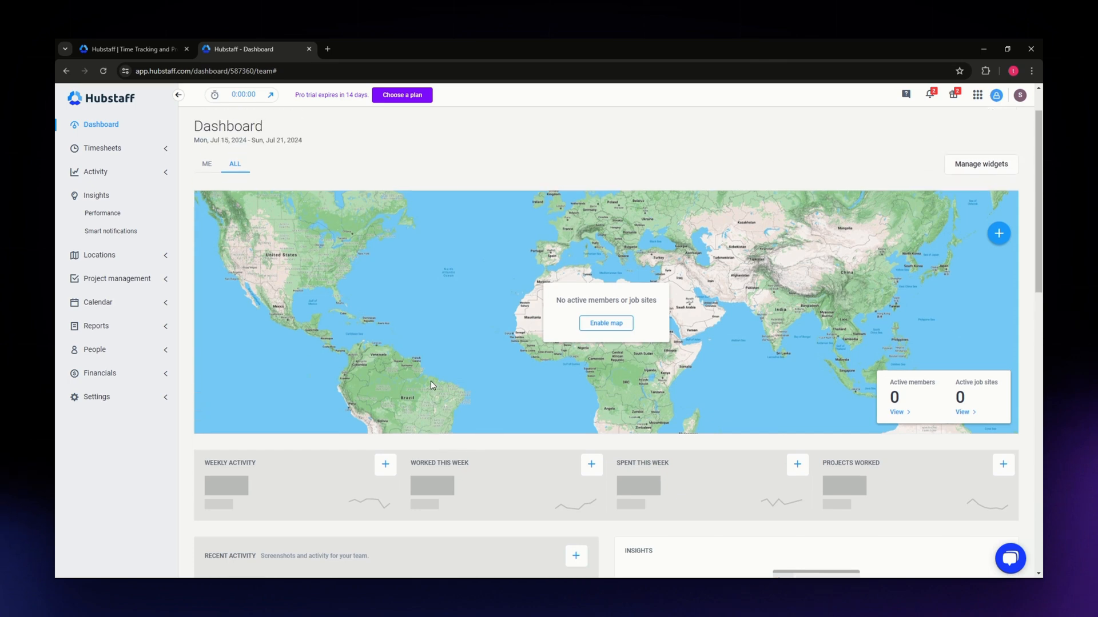
scroll(492, 343, down, 2)
scroll(493, 342, down, 3)
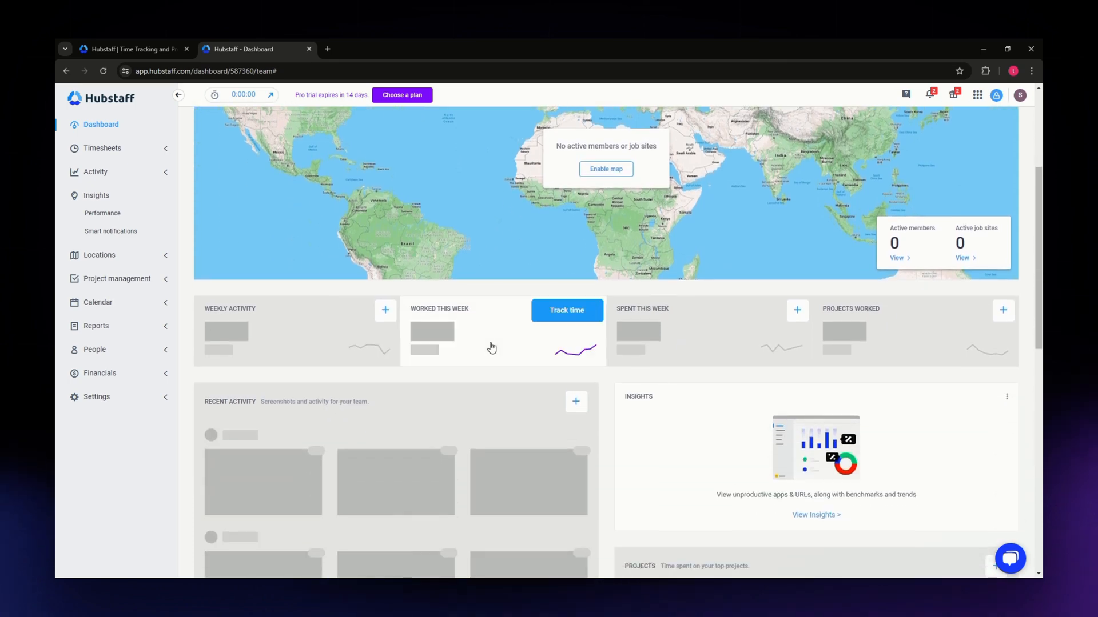
scroll(490, 345, down, 1)
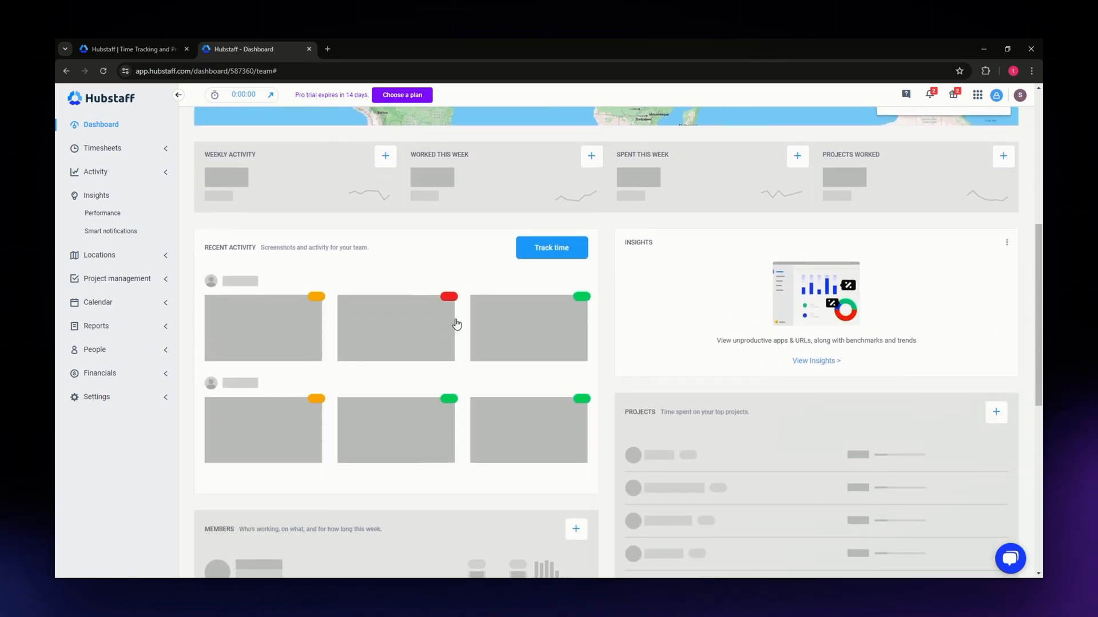
scroll(456, 320, up, 2)
mouse_move(480, 343)
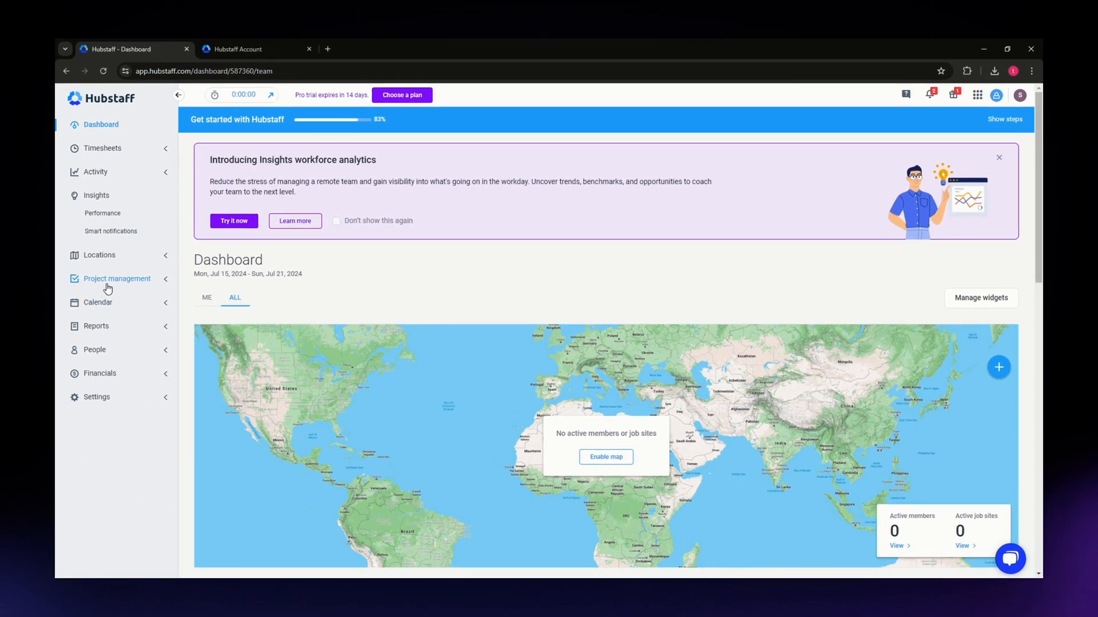
Step: Open the projects list and start a new project to review its general settings and client choices
click(112, 279)
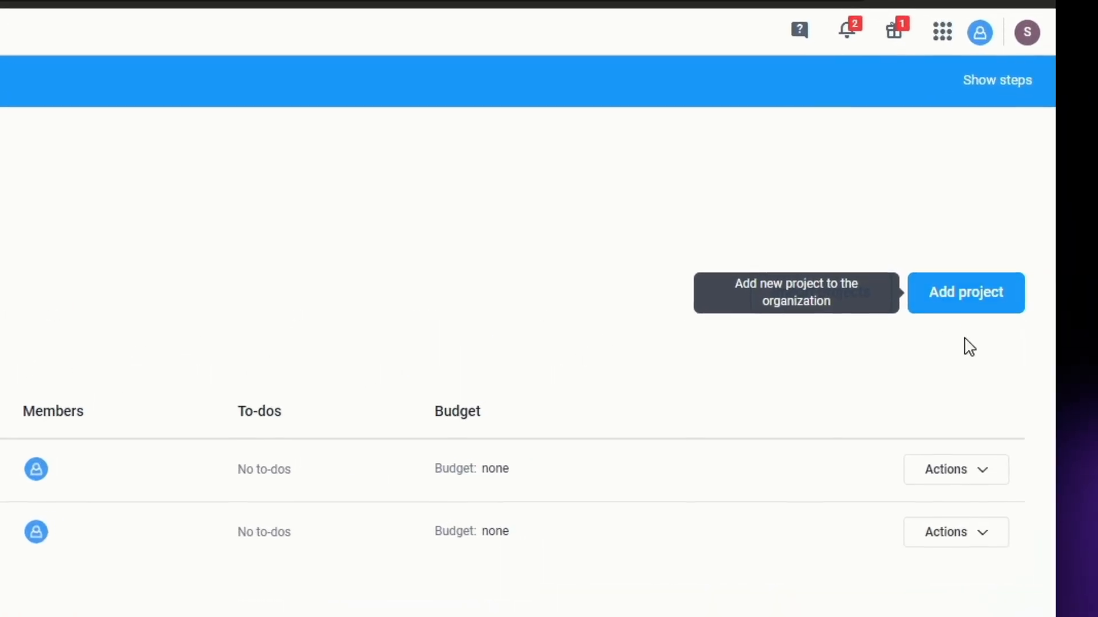
click(969, 300)
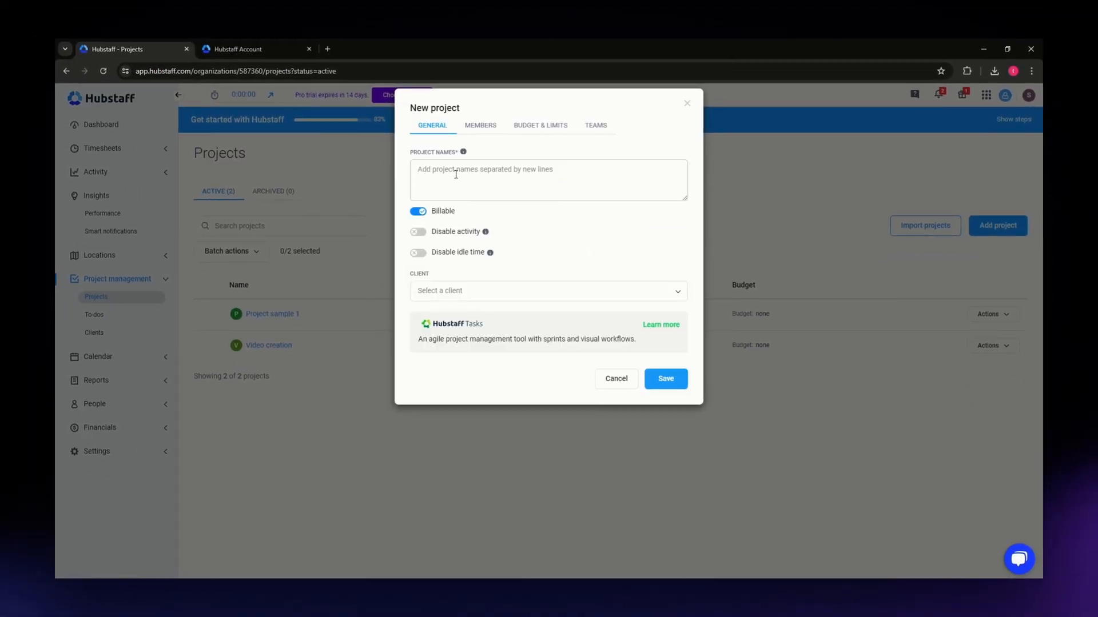
click(447, 174)
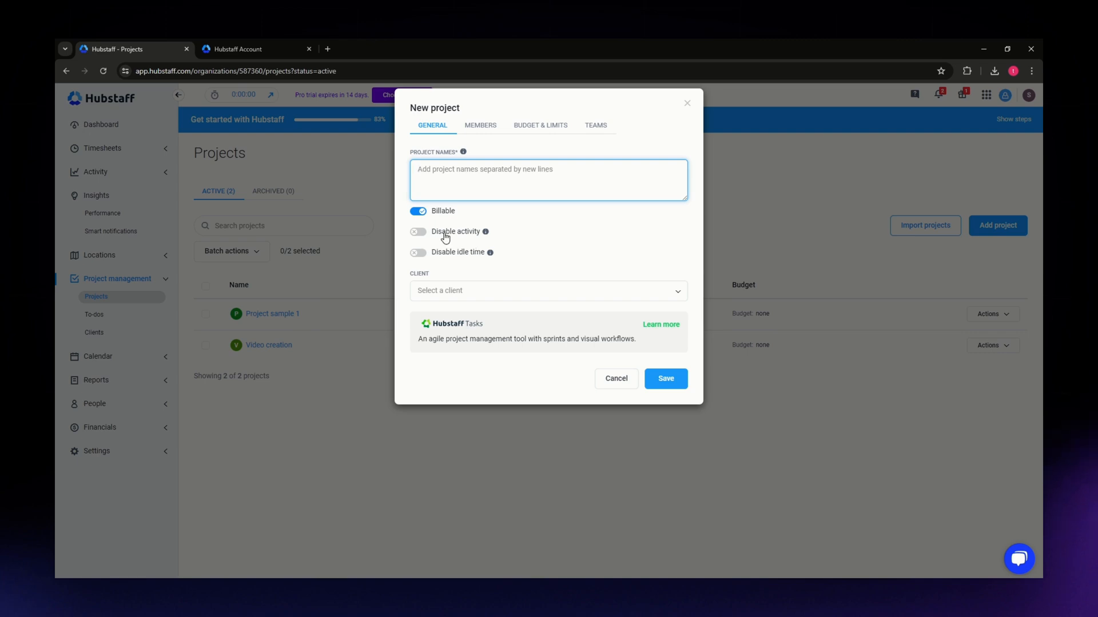
click(467, 295)
click(468, 307)
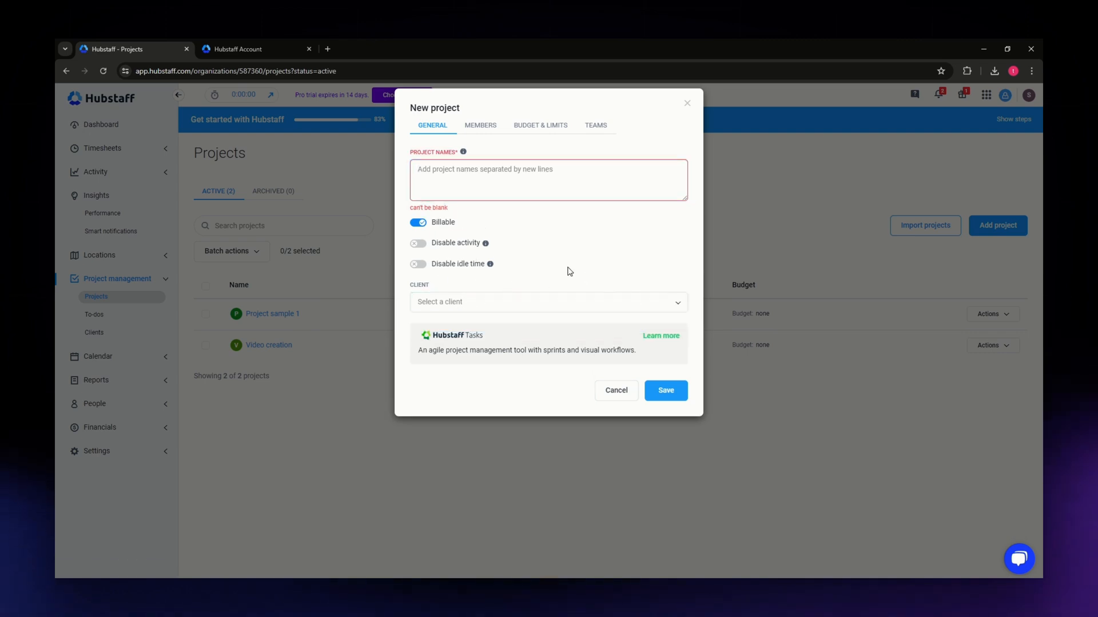
Step: Review the new project's member roles, checking the choices and descriptions for managers, users and viewers
click(490, 130)
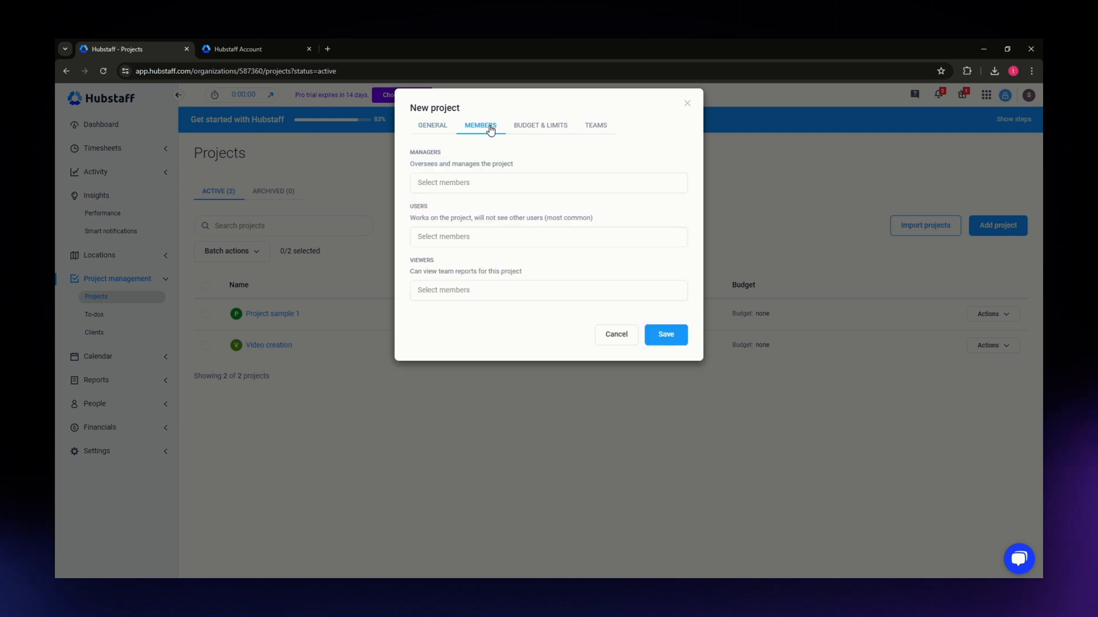
click(473, 188)
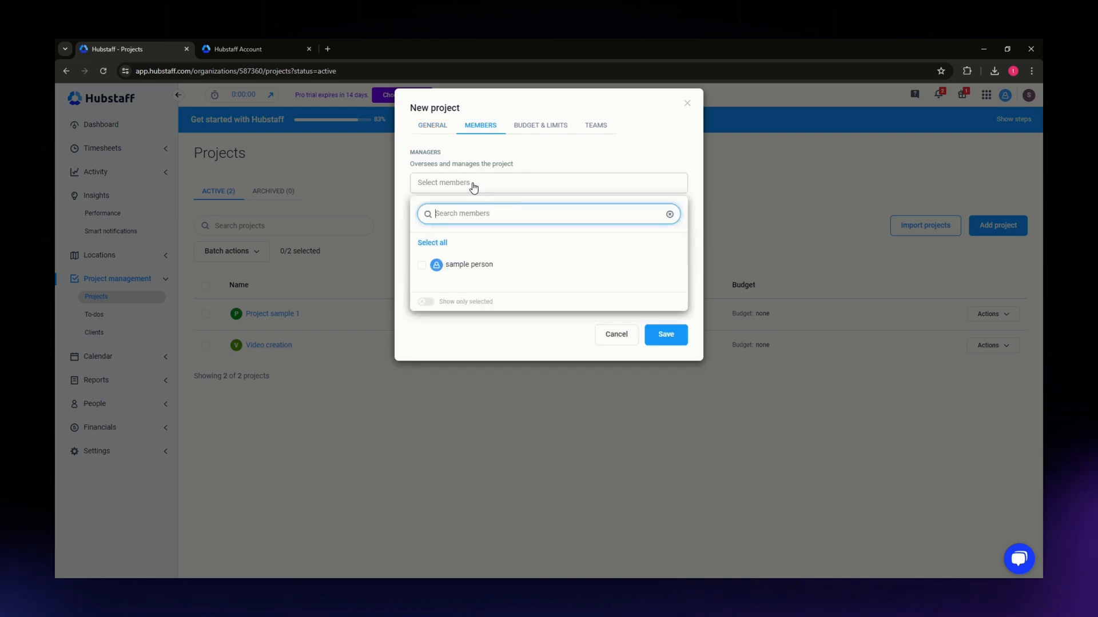
click(450, 154)
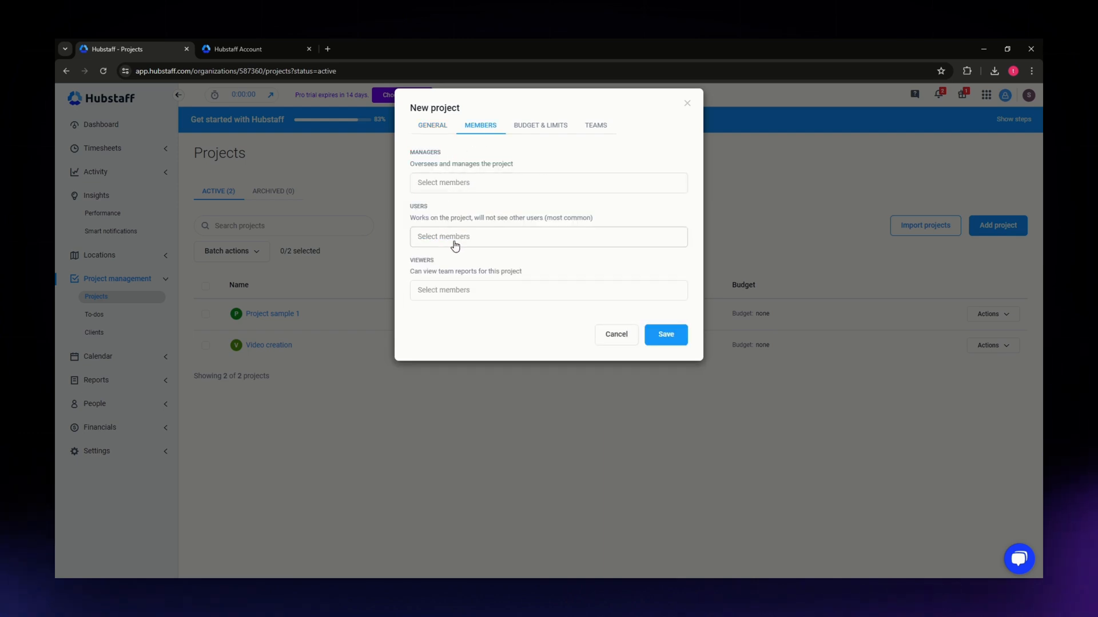
click(448, 238)
click(446, 238)
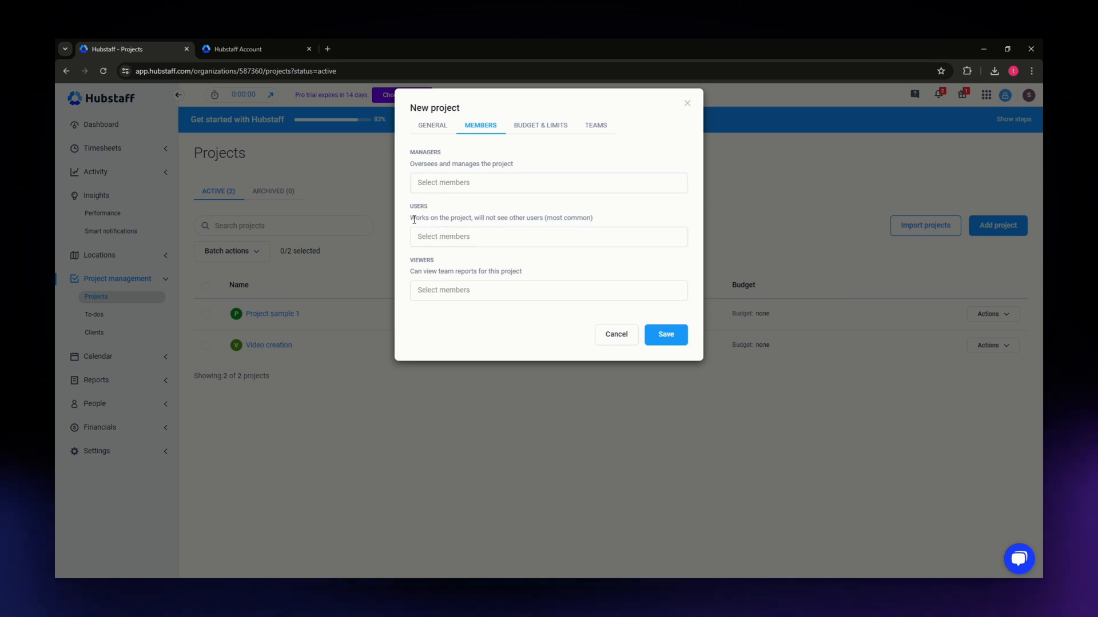
drag(409, 221, 602, 216)
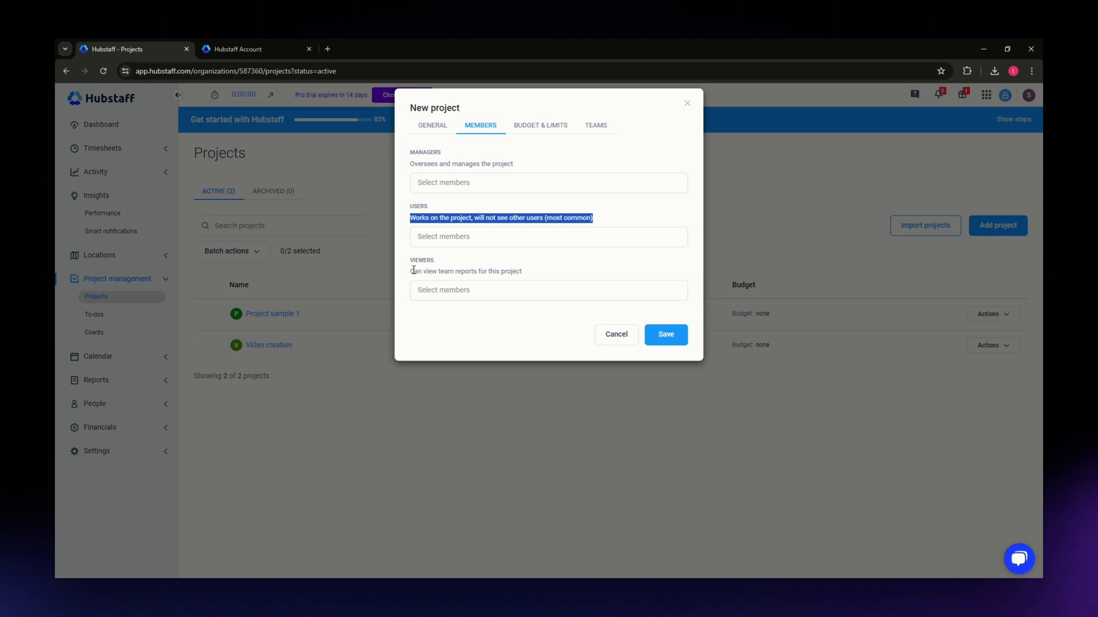
drag(406, 264, 435, 262)
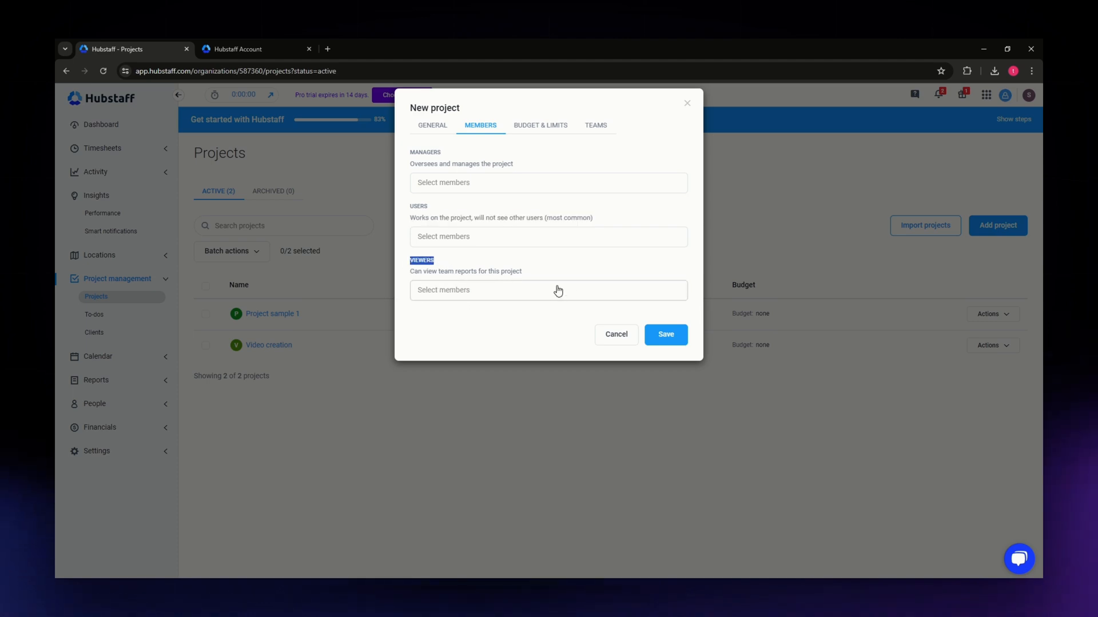
Step: Review the new project's budget and limit settings, including the budget type and the rate it is based on
click(531, 126)
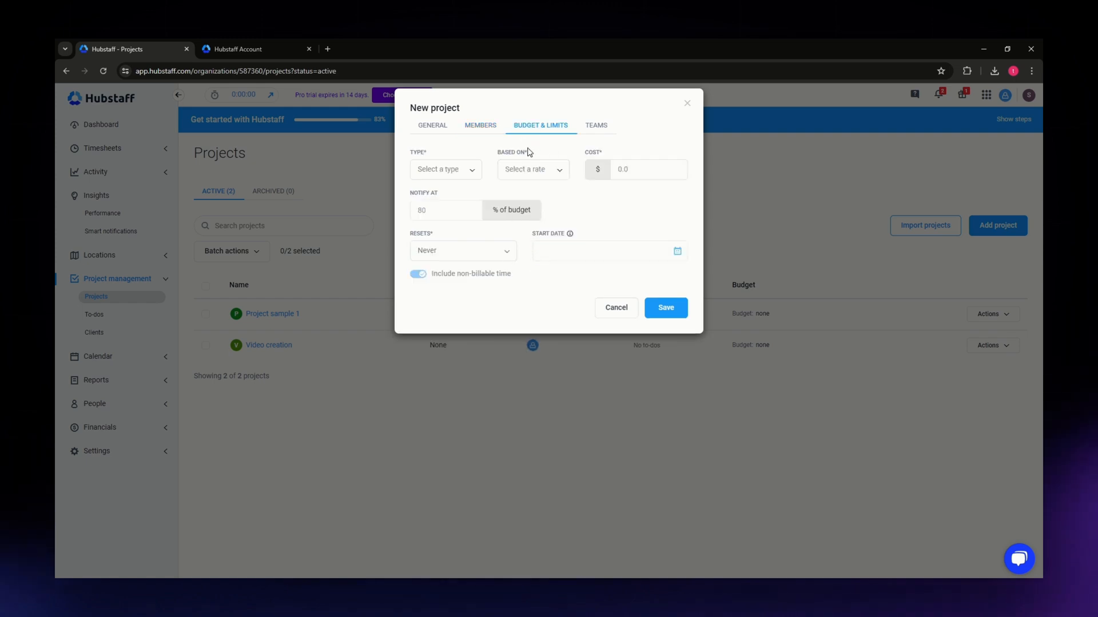
click(437, 169)
click(436, 169)
click(552, 171)
click(554, 174)
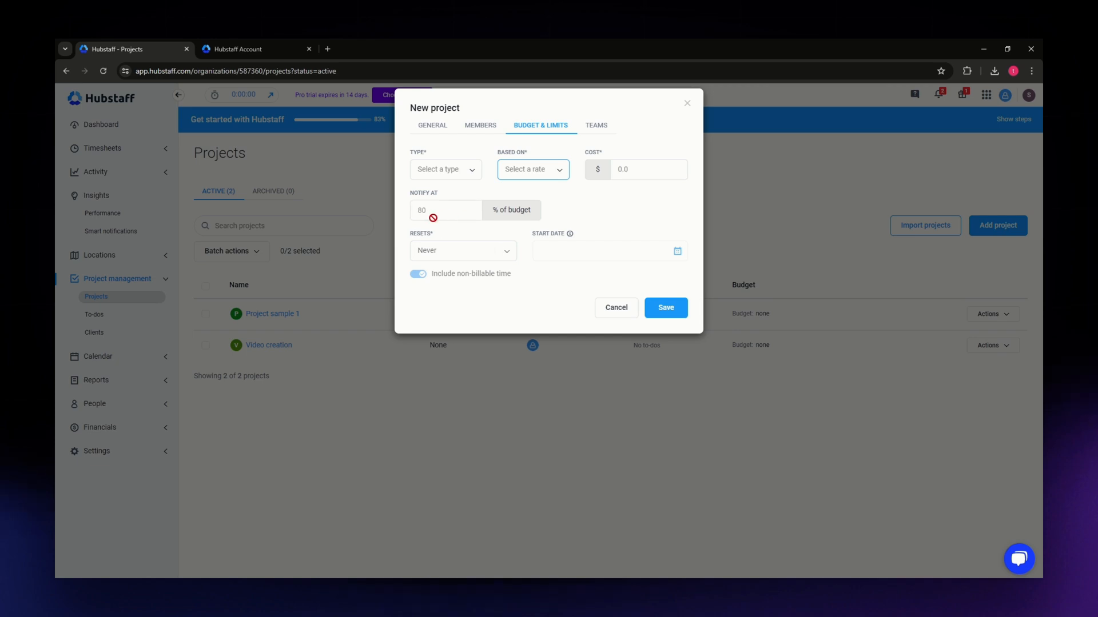
Step: Check the new project's team choices, return to its general settings, and close the form without saving
click(595, 127)
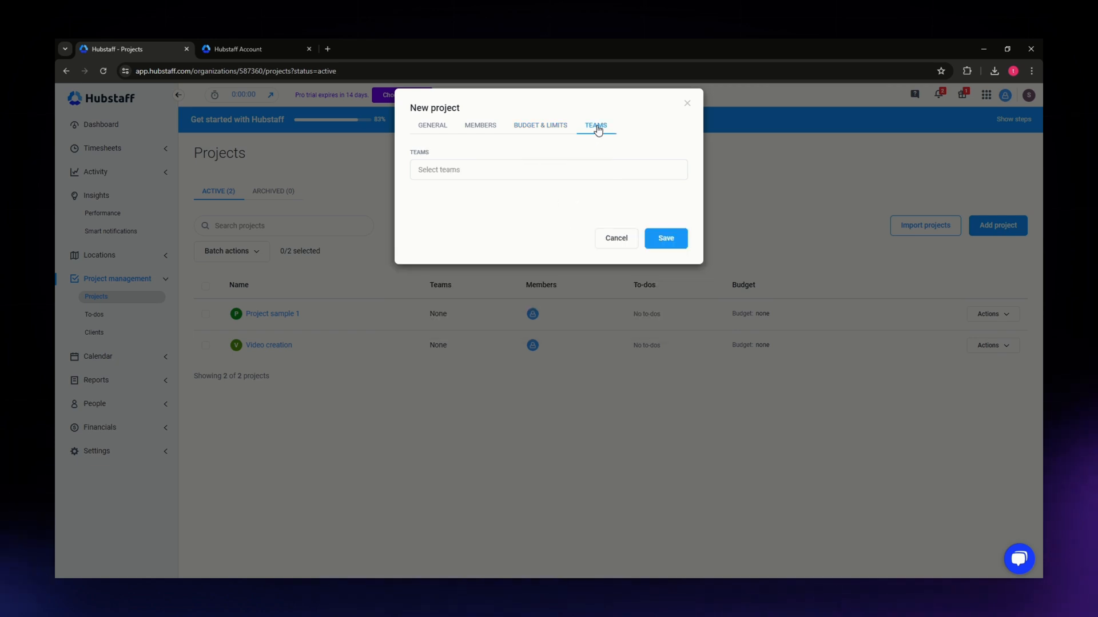
click(464, 167)
click(438, 151)
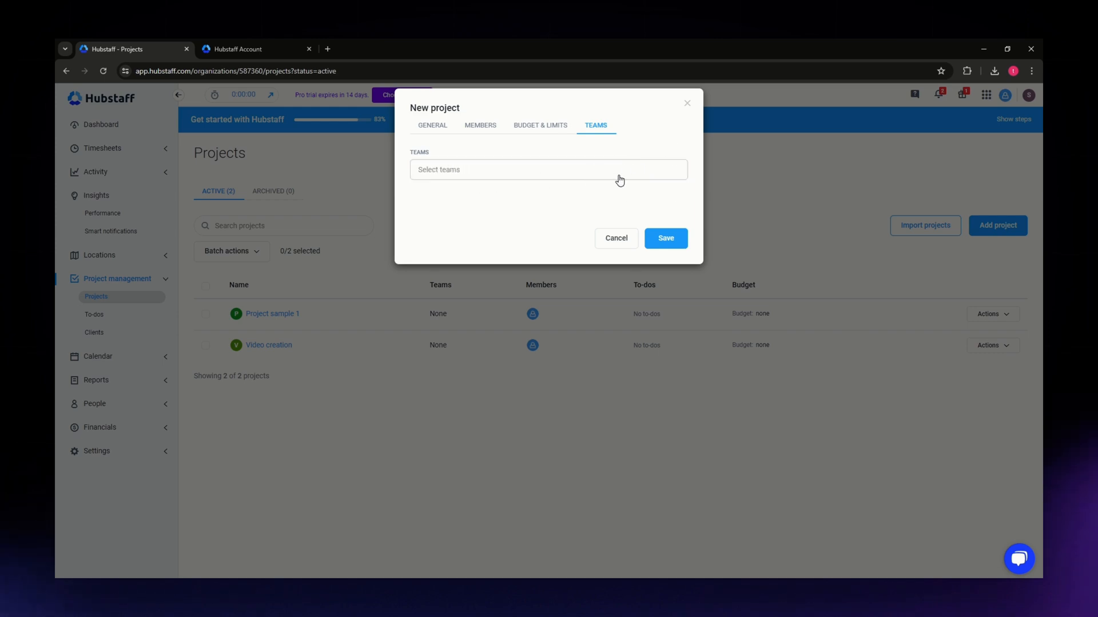
click(424, 125)
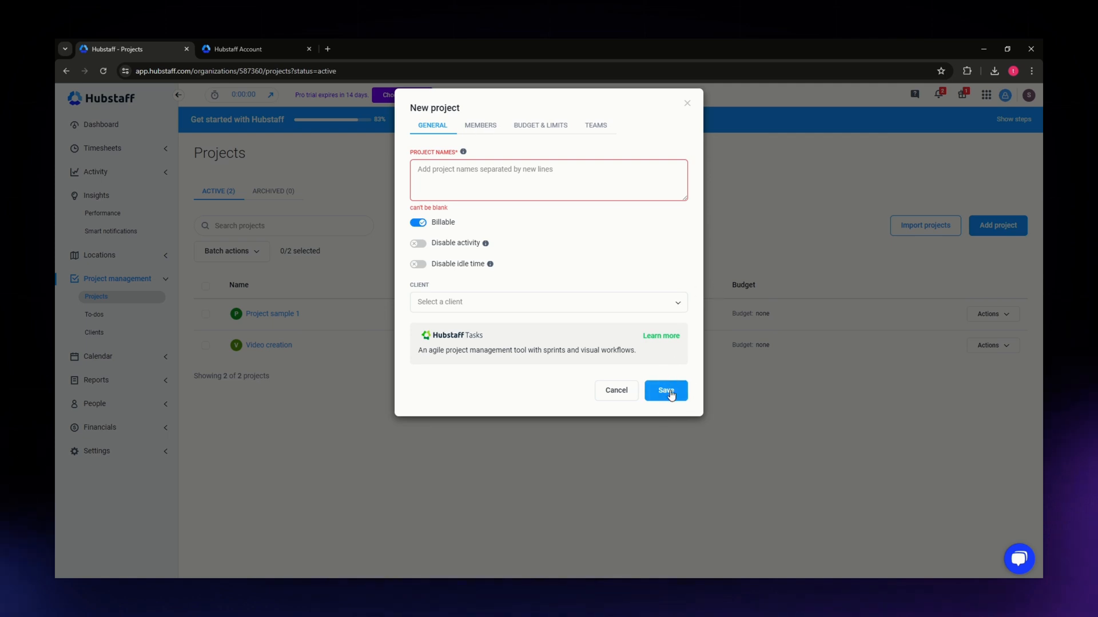
click(687, 103)
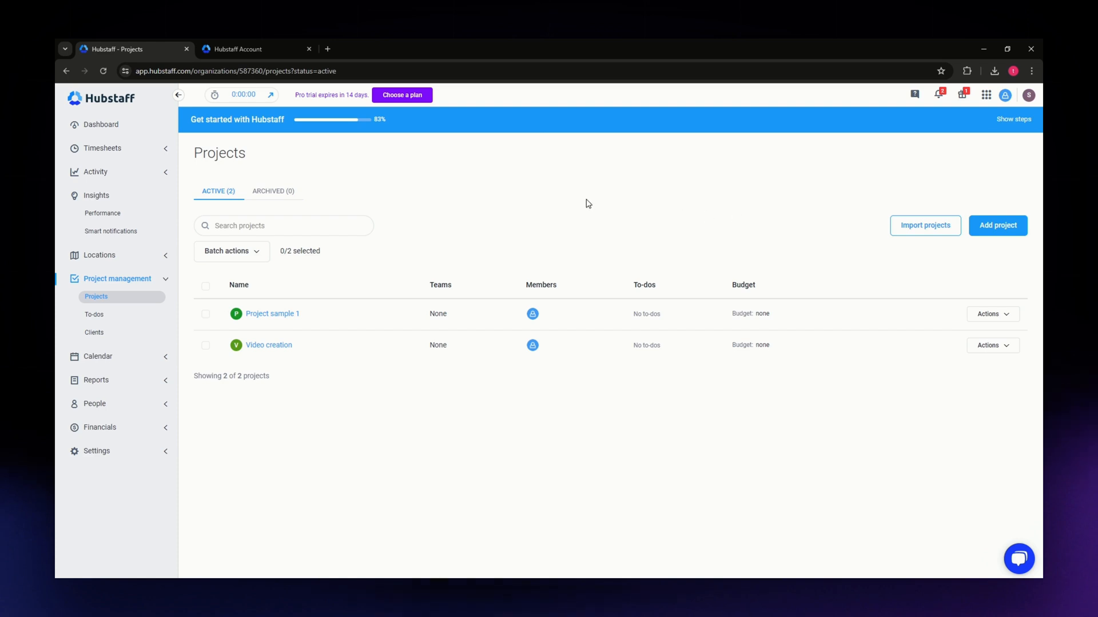
Step: Expand the getting-started steps above the projects list and choose the Track time step
click(1021, 120)
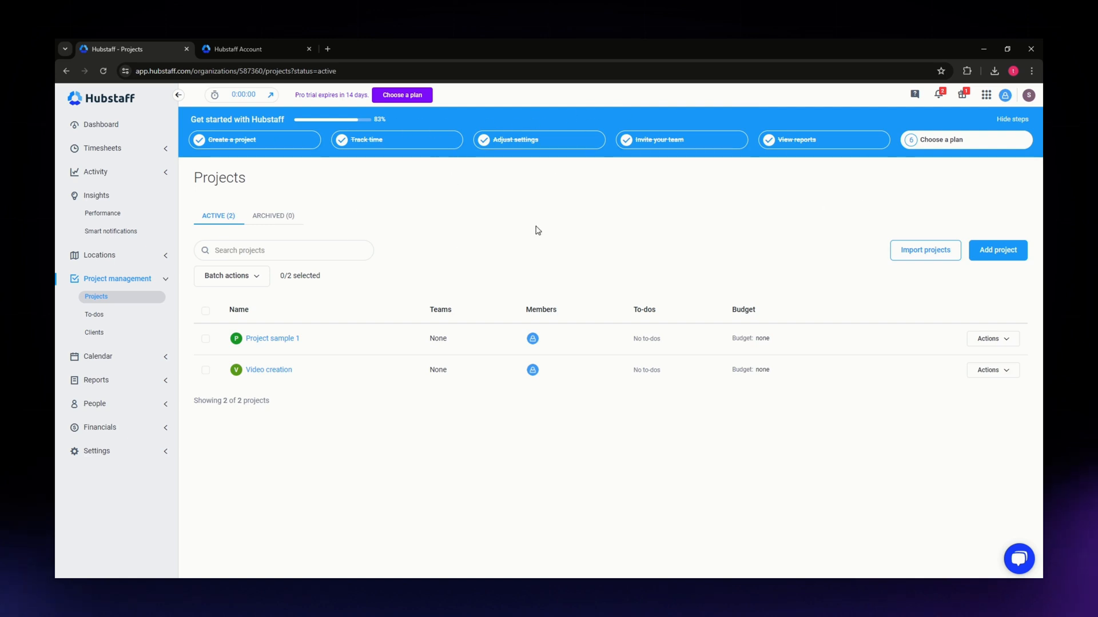
click(387, 140)
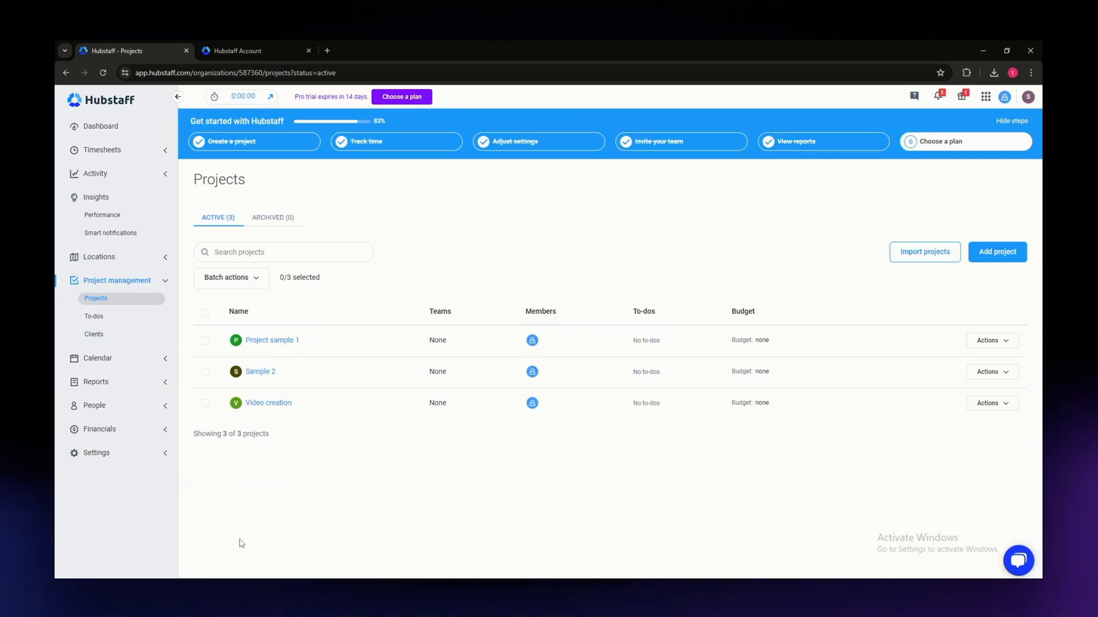
Step: Switch to the Hubstaff desktop timer and inspect its Create Project form's organization and name fields, closing it without creating a project
click(241, 584)
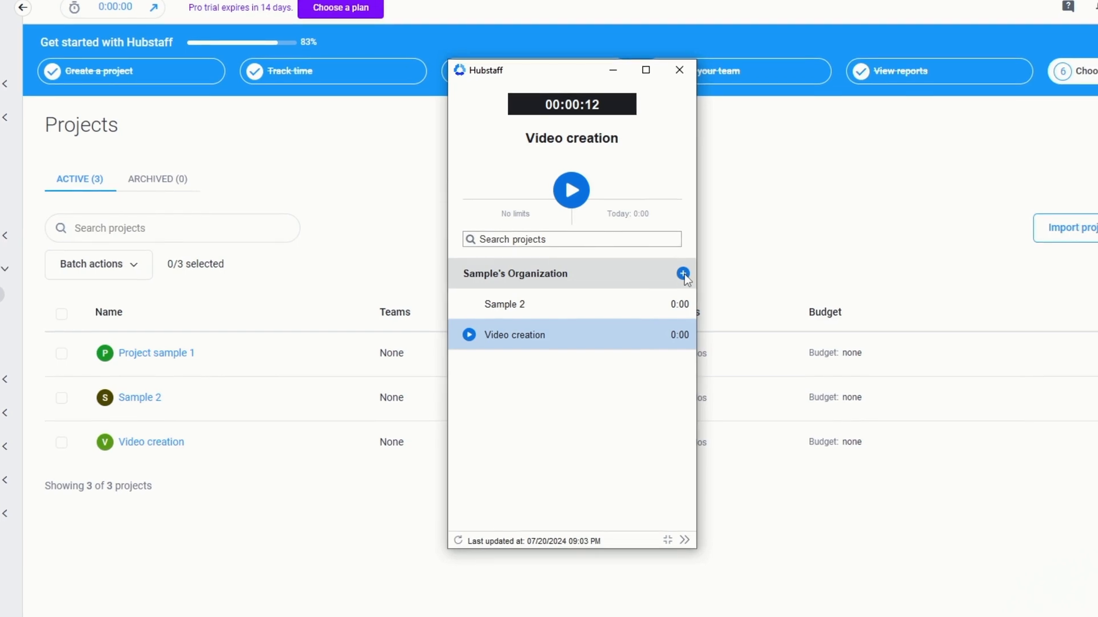
click(684, 274)
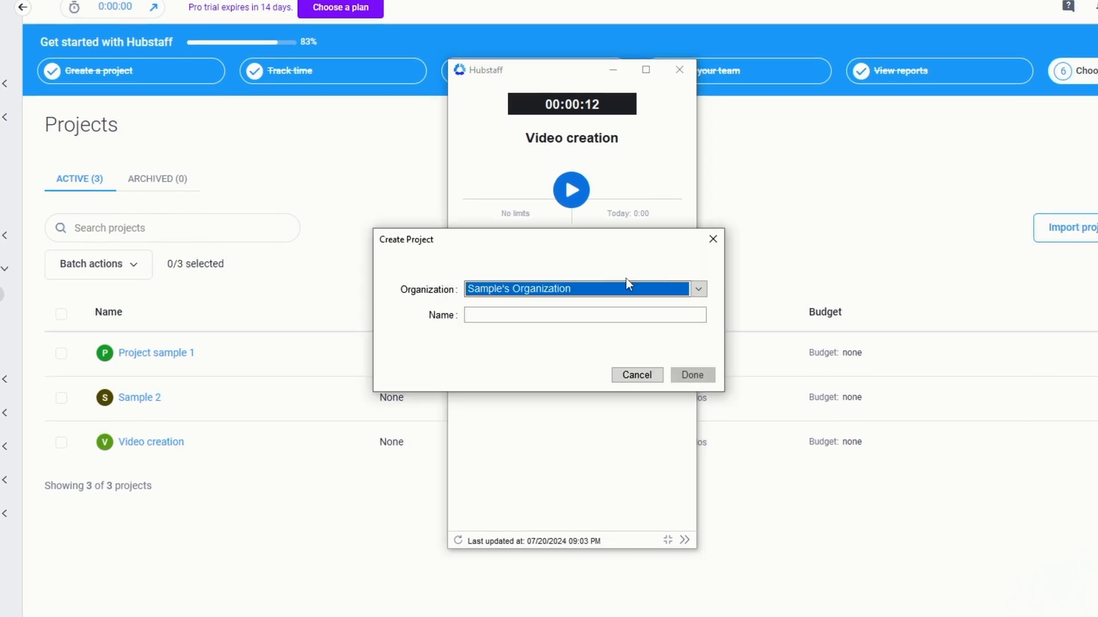
click(595, 294)
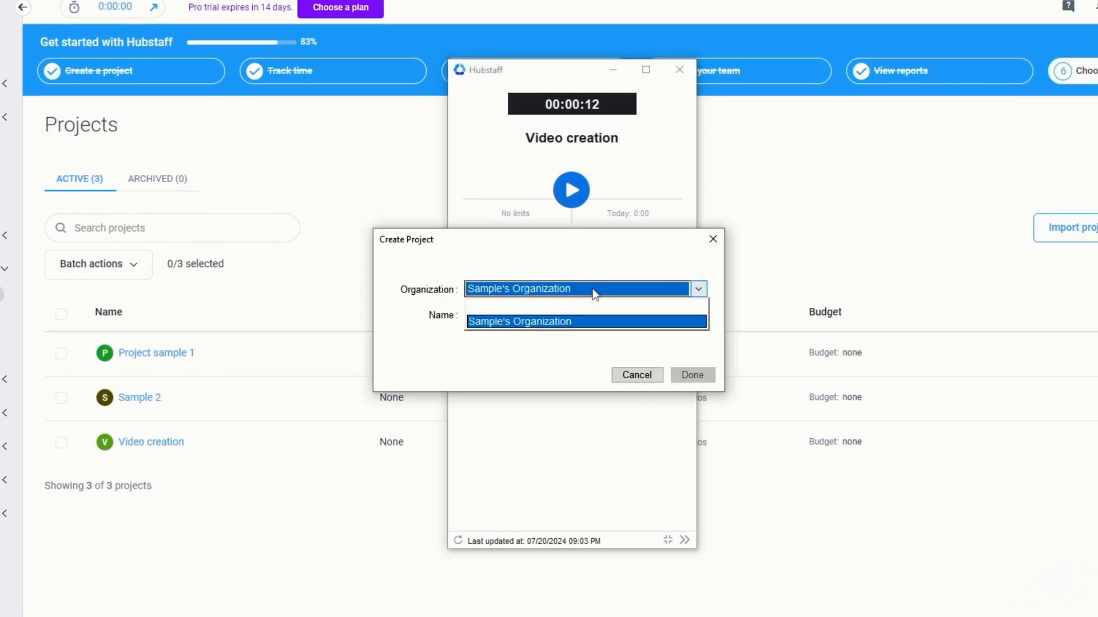
click(594, 292)
click(539, 316)
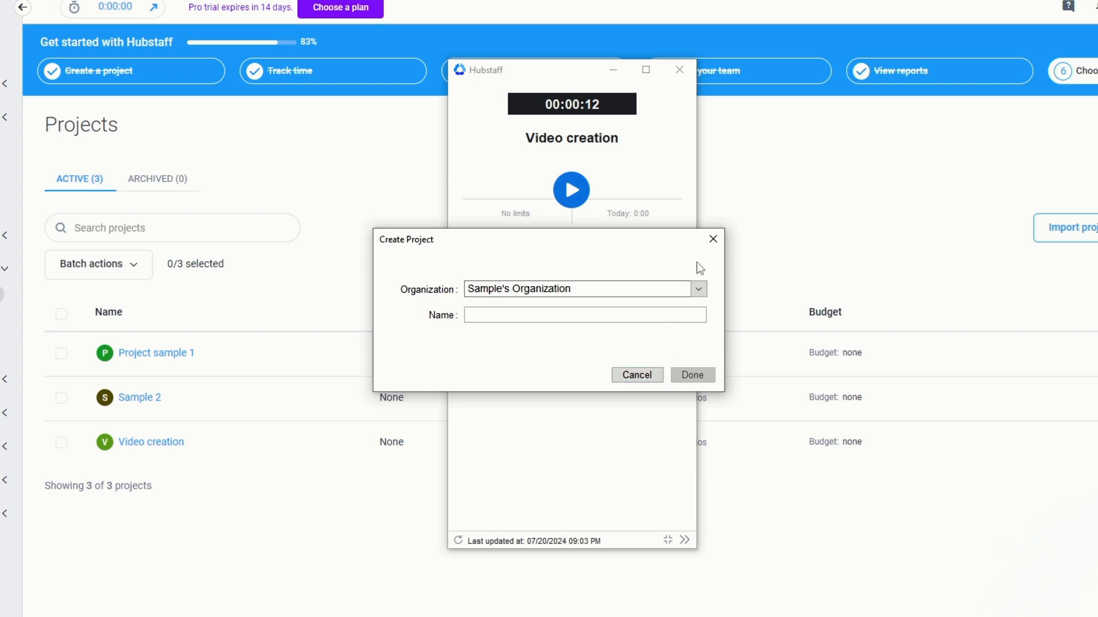
click(713, 239)
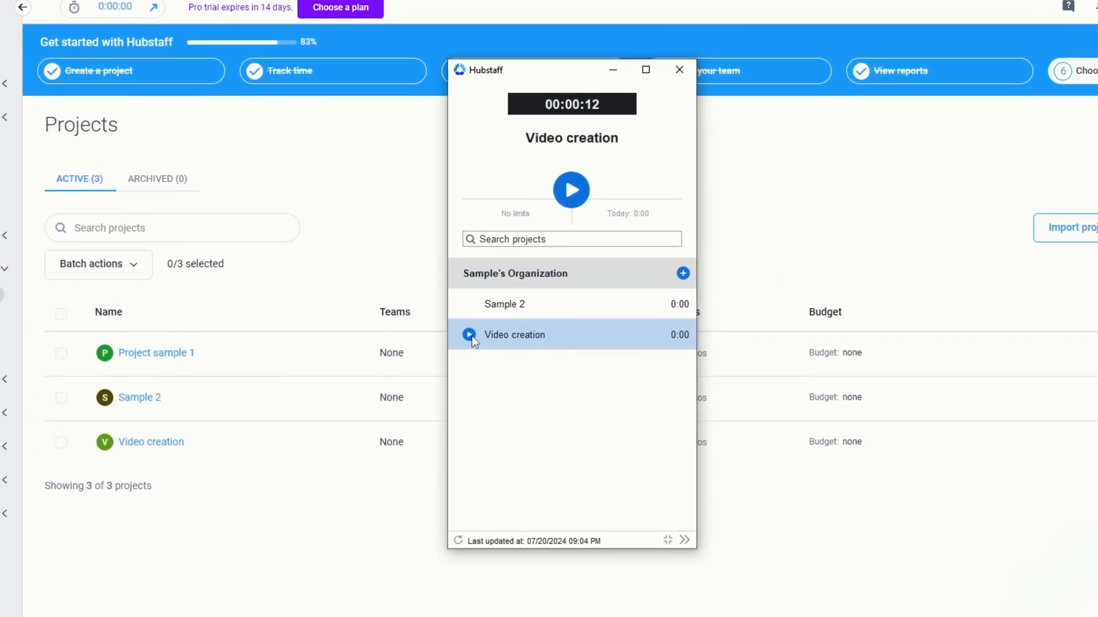
Step: Start tracking time on the Video creation project and stop the timer after a short while
click(470, 336)
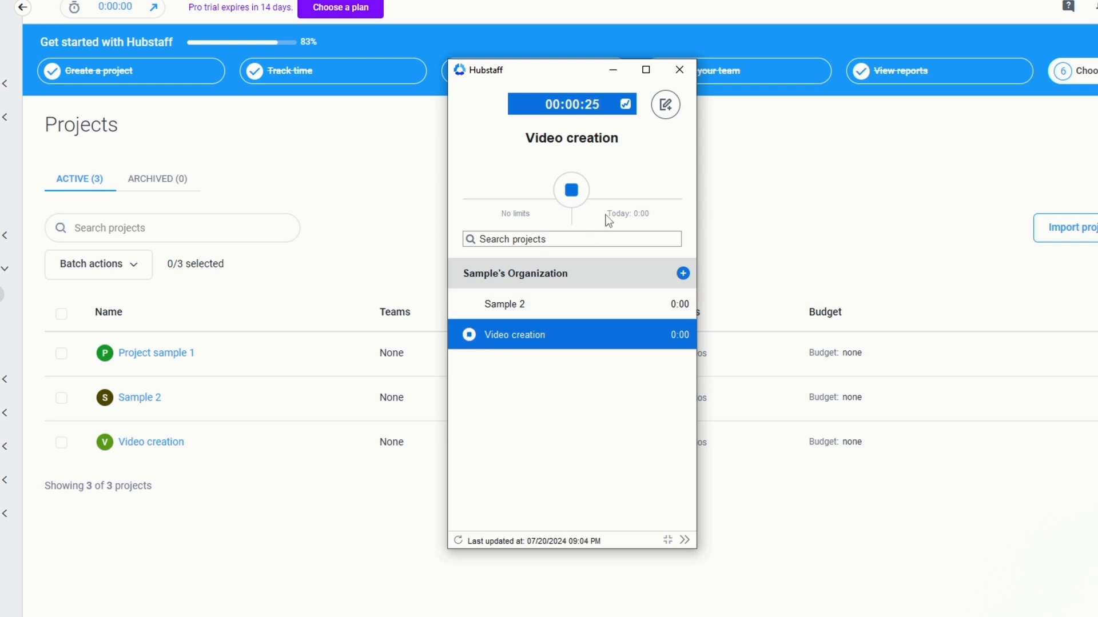
click(468, 335)
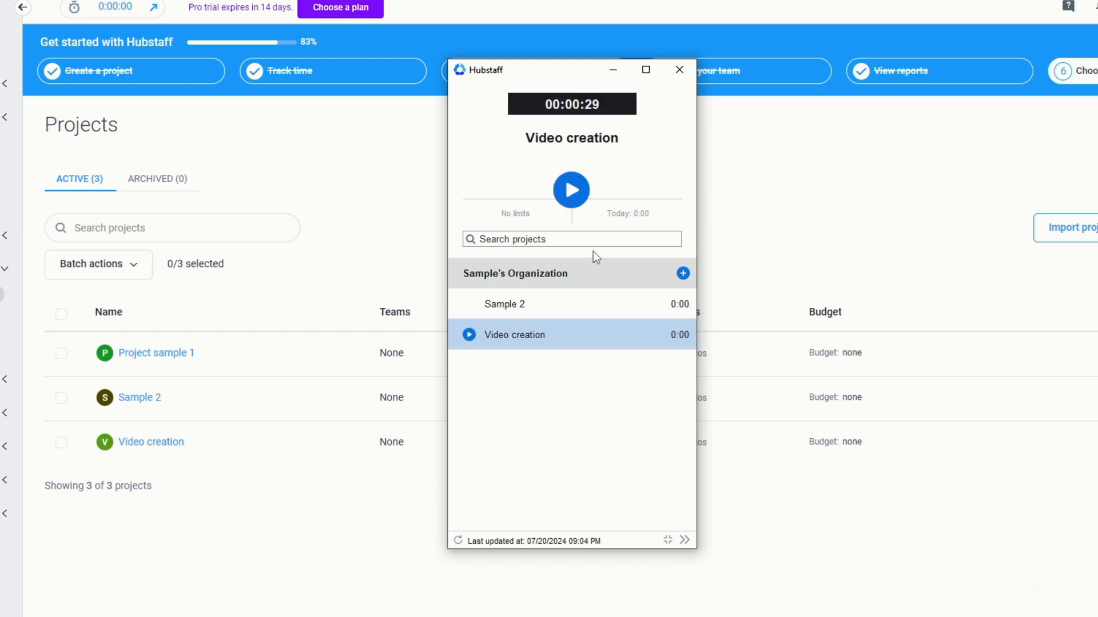
Step: Put the desktop timer away, start a manual time entry from the Hubstaff web timesheet, and check its project and to-do choices
click(611, 70)
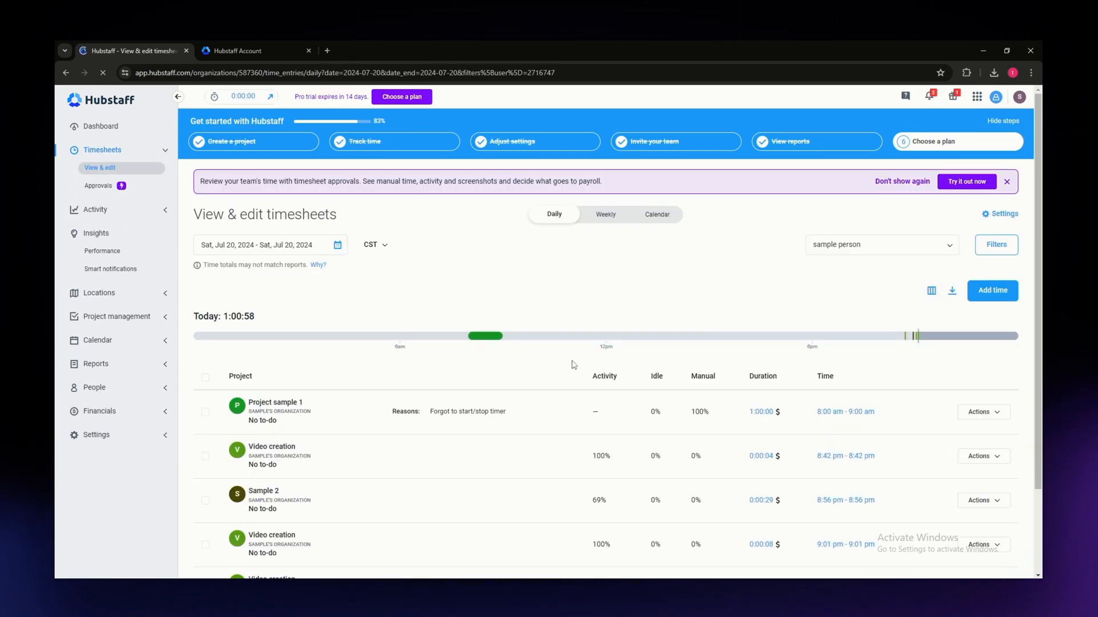
scroll(1024, 252, down, 2)
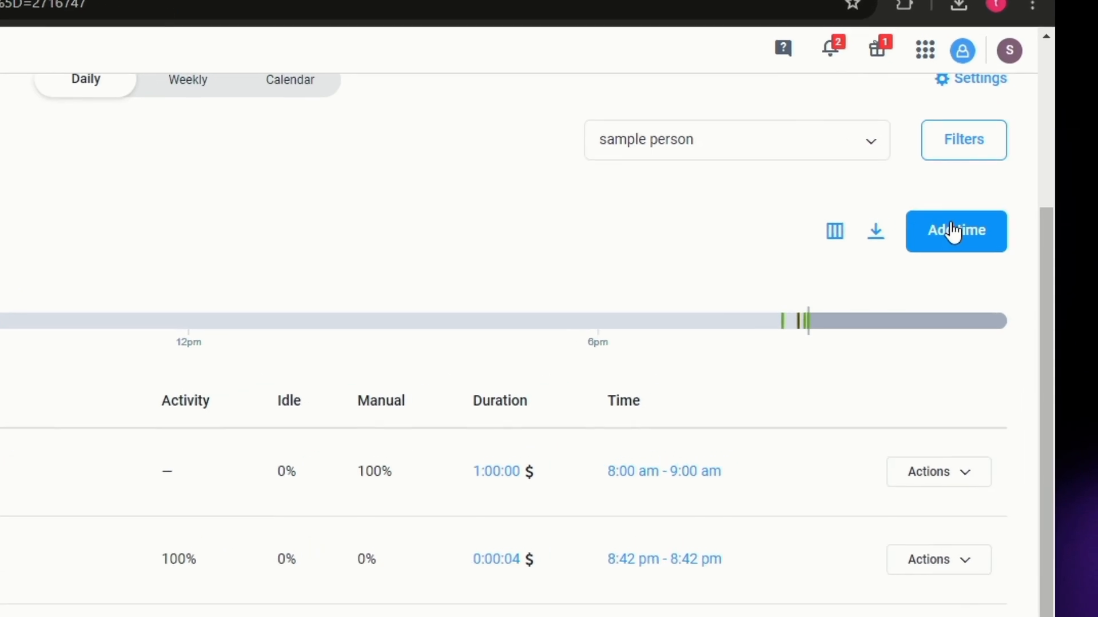
click(965, 233)
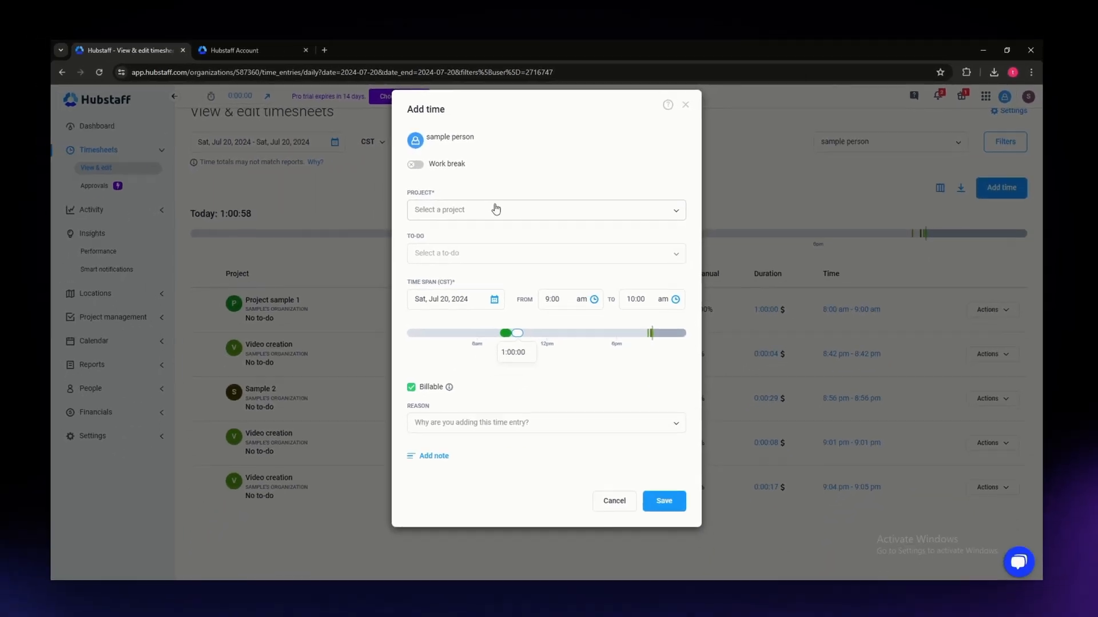
click(495, 209)
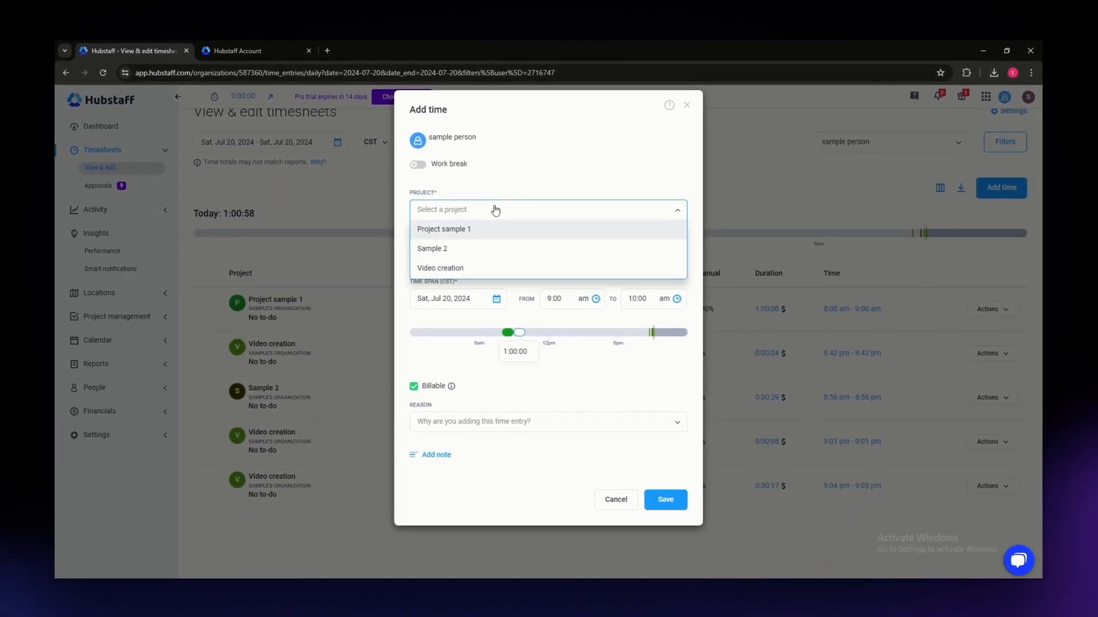
click(495, 209)
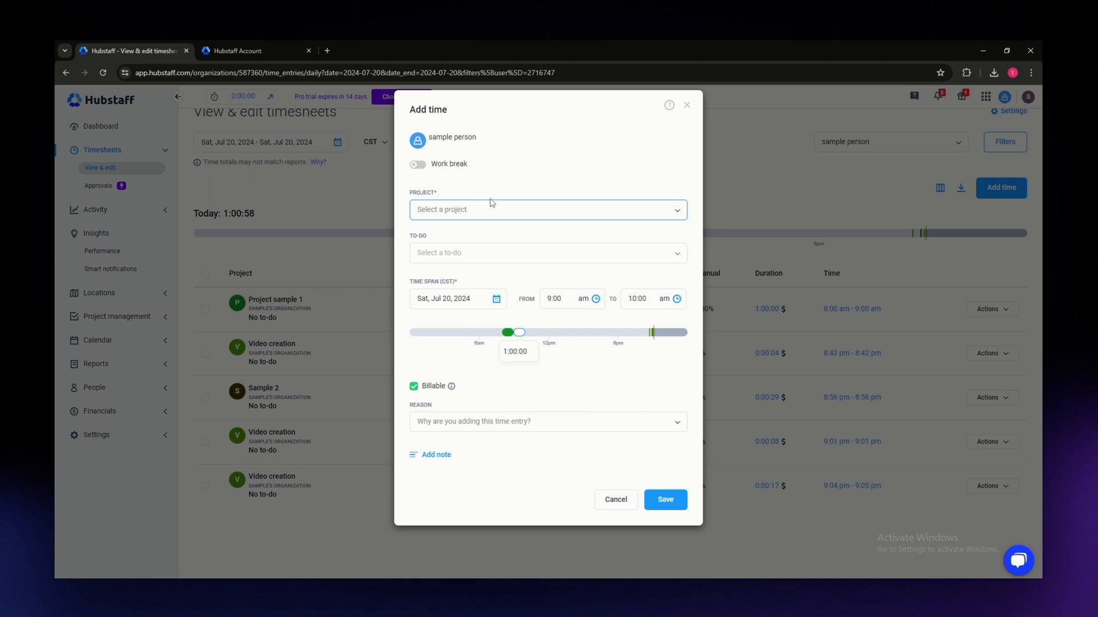
click(441, 253)
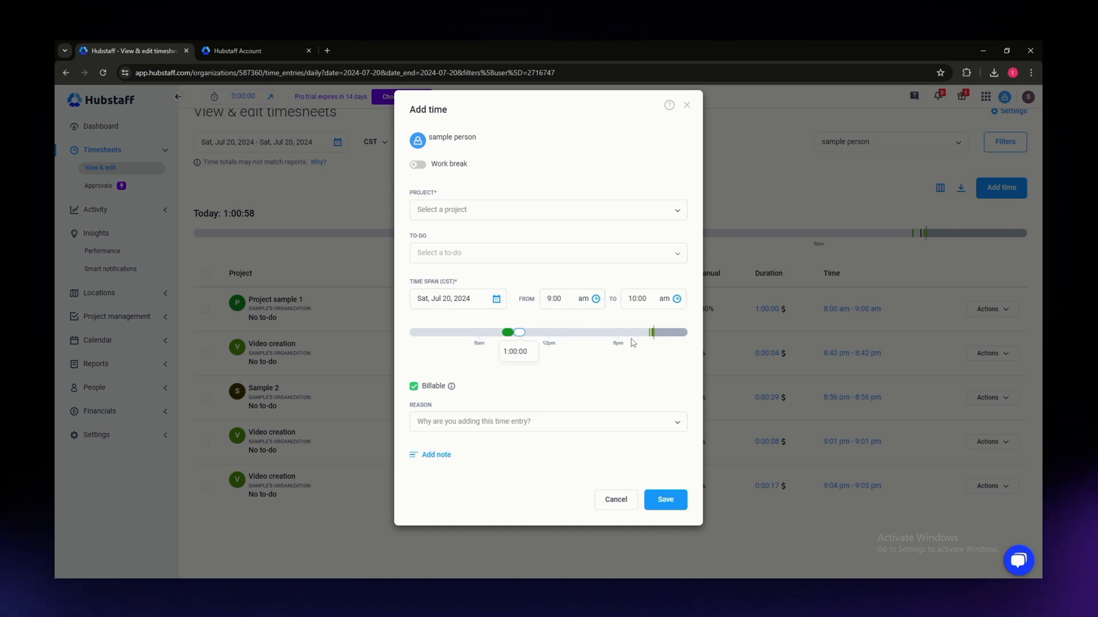
Step: Check the reasons offered for the manual time entry and close the form without saving
click(489, 423)
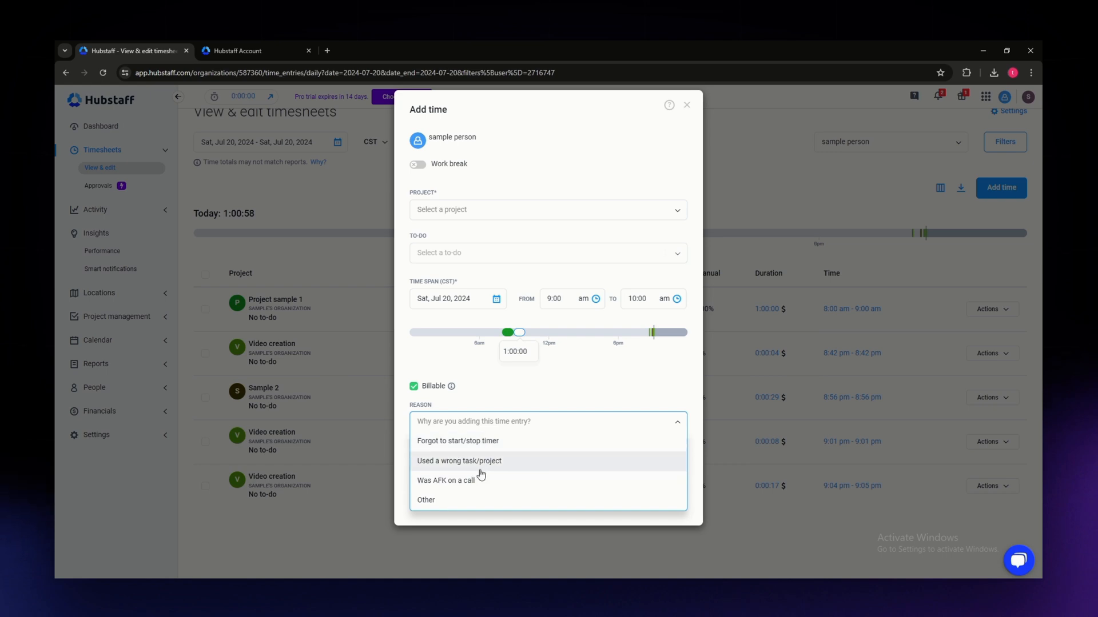
click(472, 407)
click(445, 421)
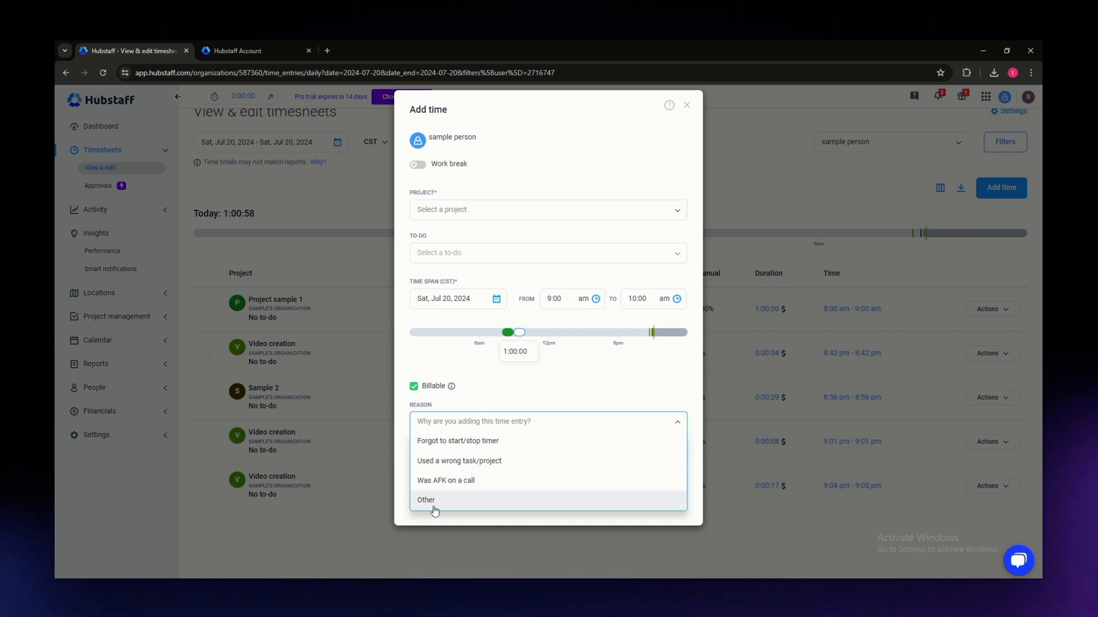
click(445, 374)
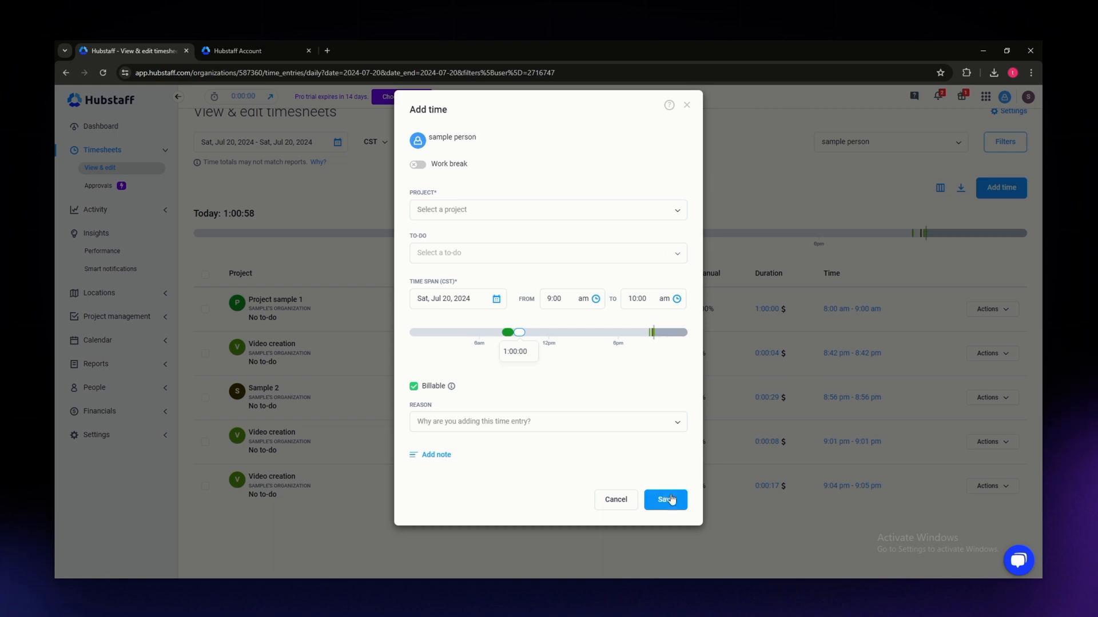
click(687, 105)
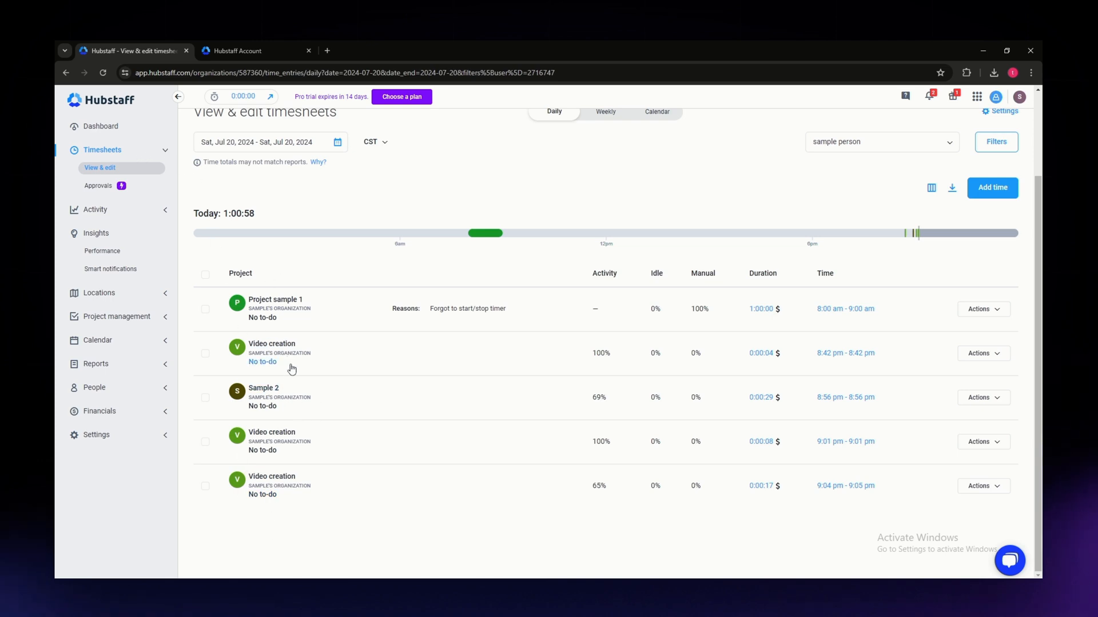
Step: Review the daily timesheet's entries and check the actions available for the Project sample 1 entry
scroll(455, 291, up, 2)
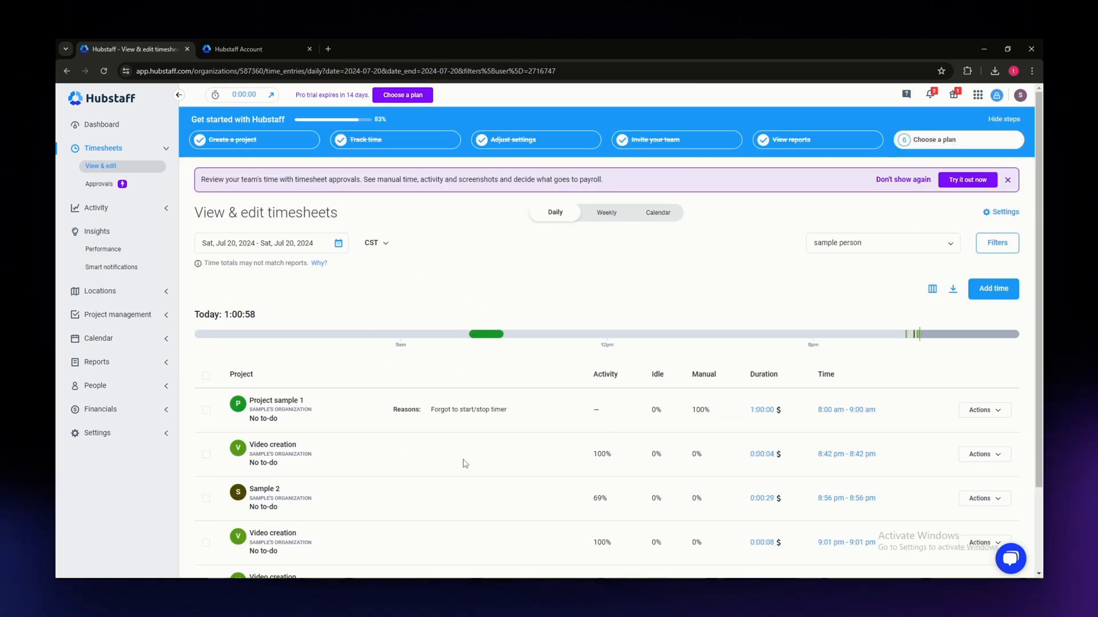
scroll(456, 381, down, 2)
scroll(438, 404, up, 2)
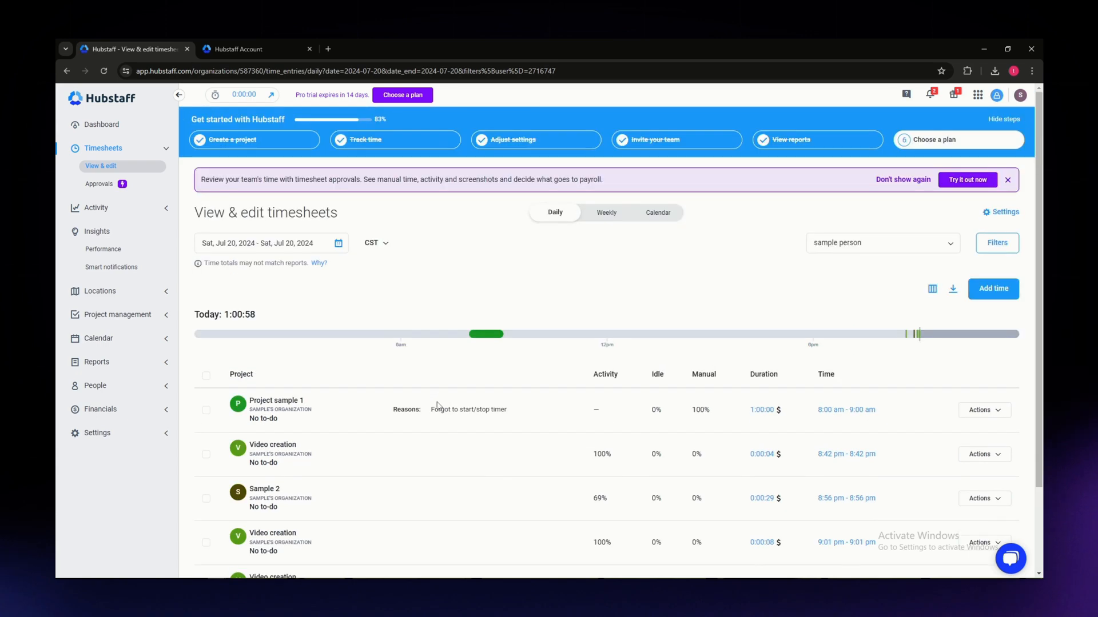
scroll(536, 375, down, 2)
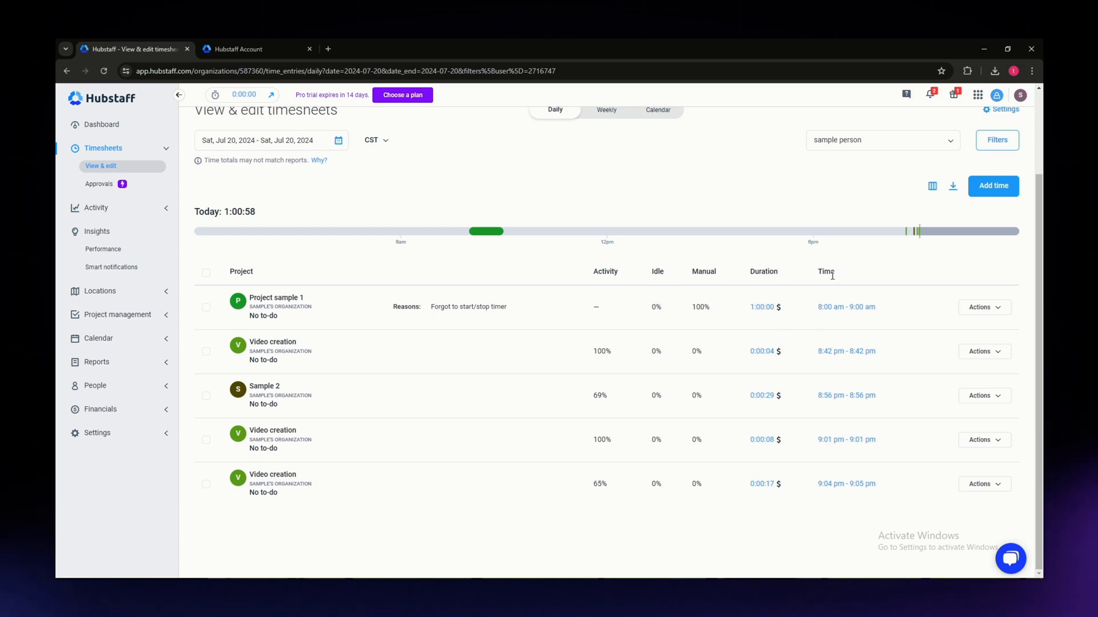
click(977, 307)
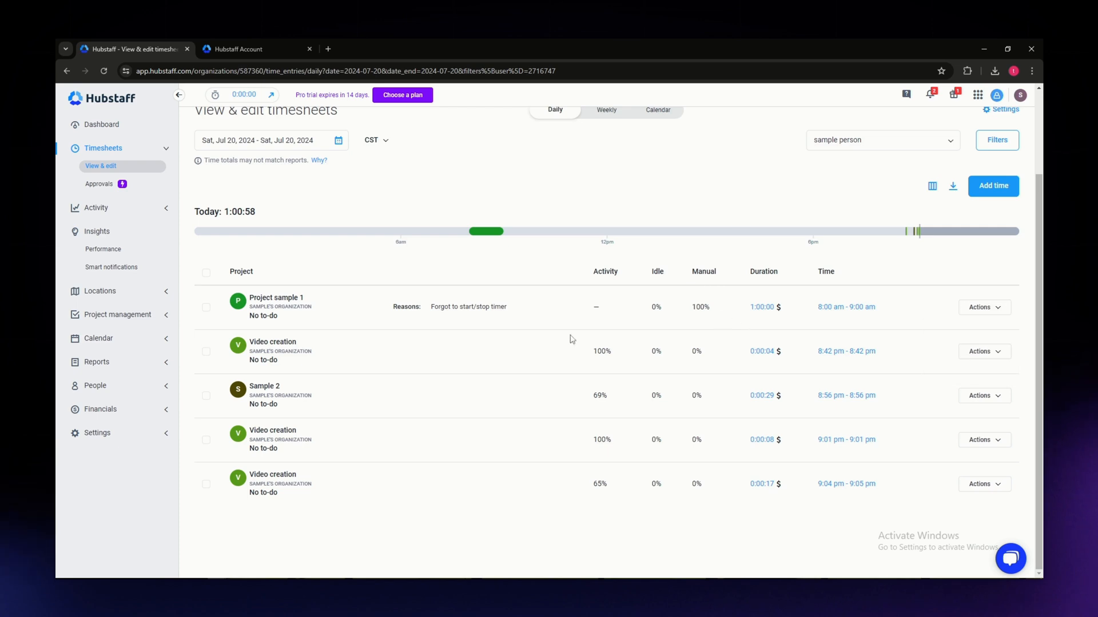
scroll(410, 309, up, 2)
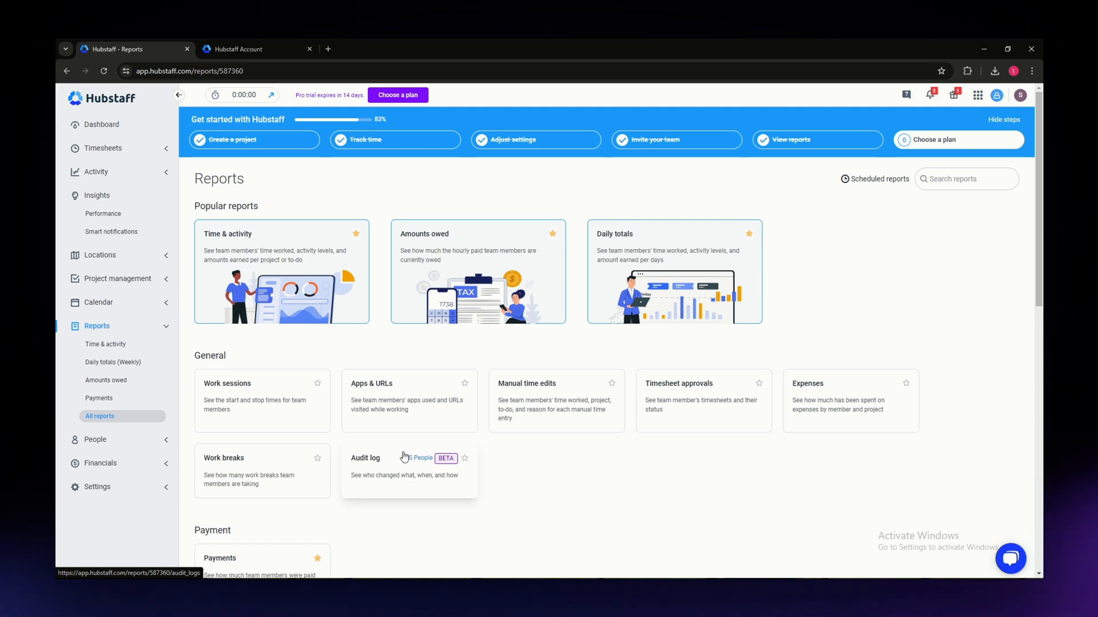
Step: Look through the All reports page, covering the popular, general, payment, budgets and limits, time off and invoice reports
scroll(566, 329, down, 2)
scroll(493, 318, up, 2)
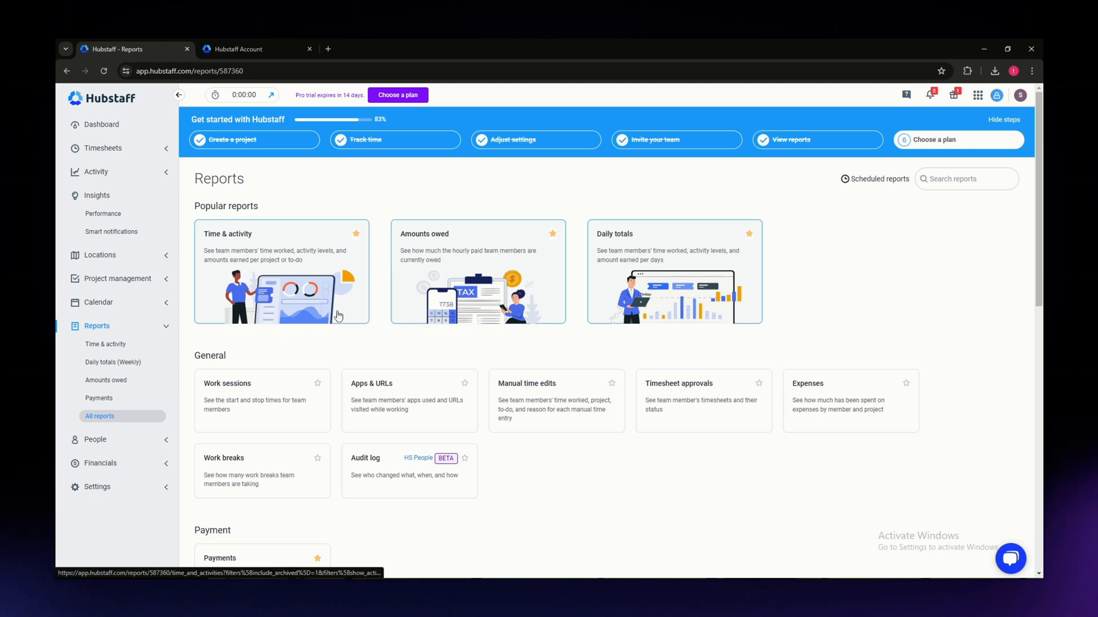
scroll(276, 229, down, 1)
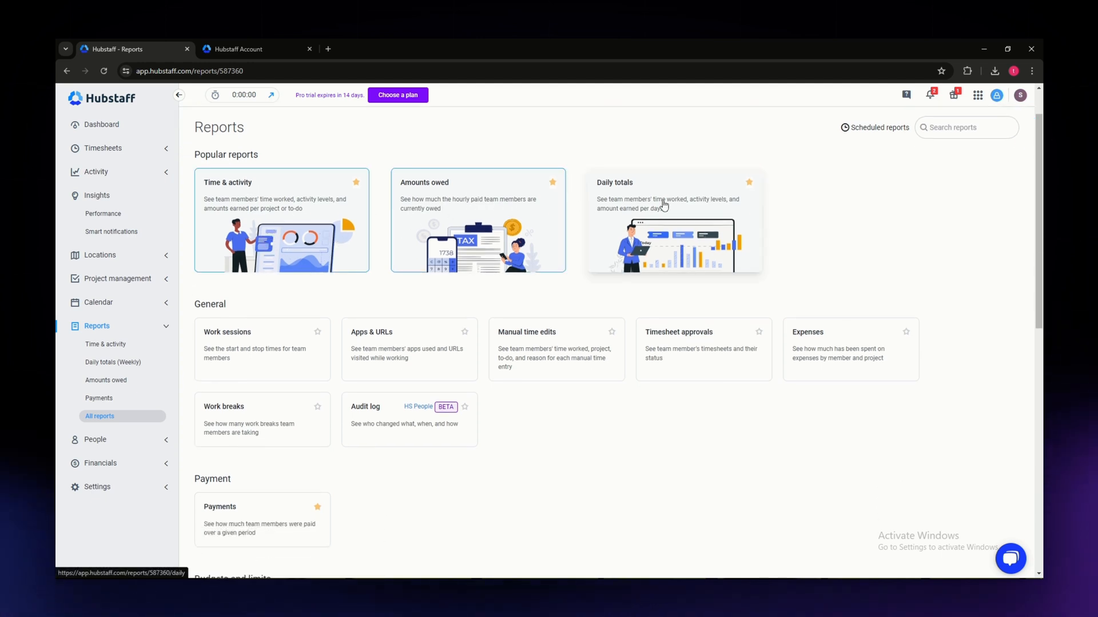
scroll(354, 343, down, 2)
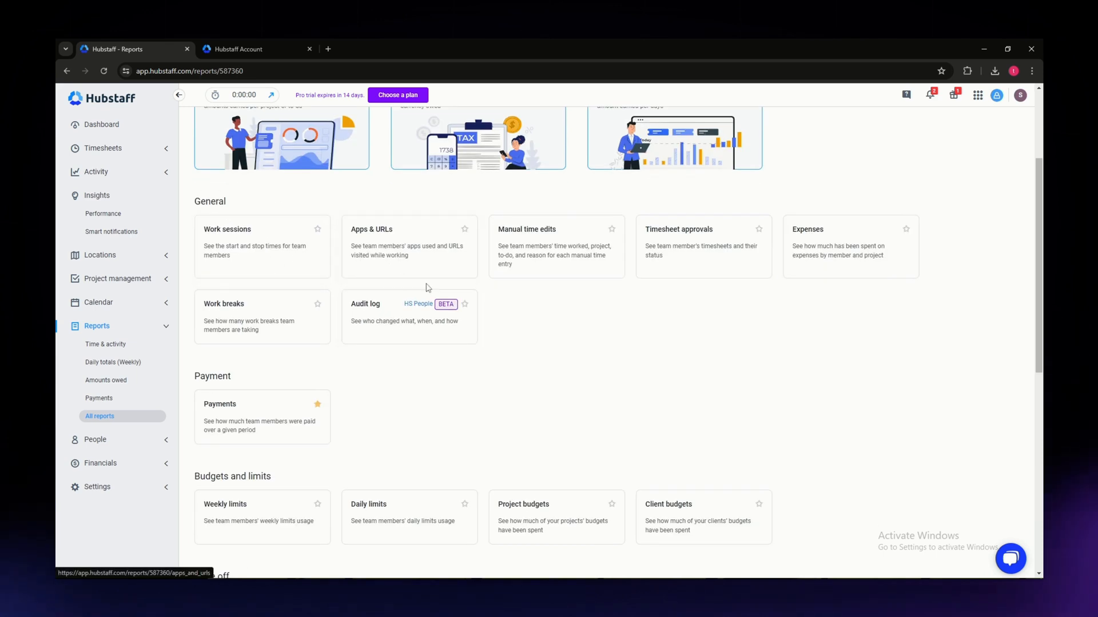
scroll(378, 341, down, 2)
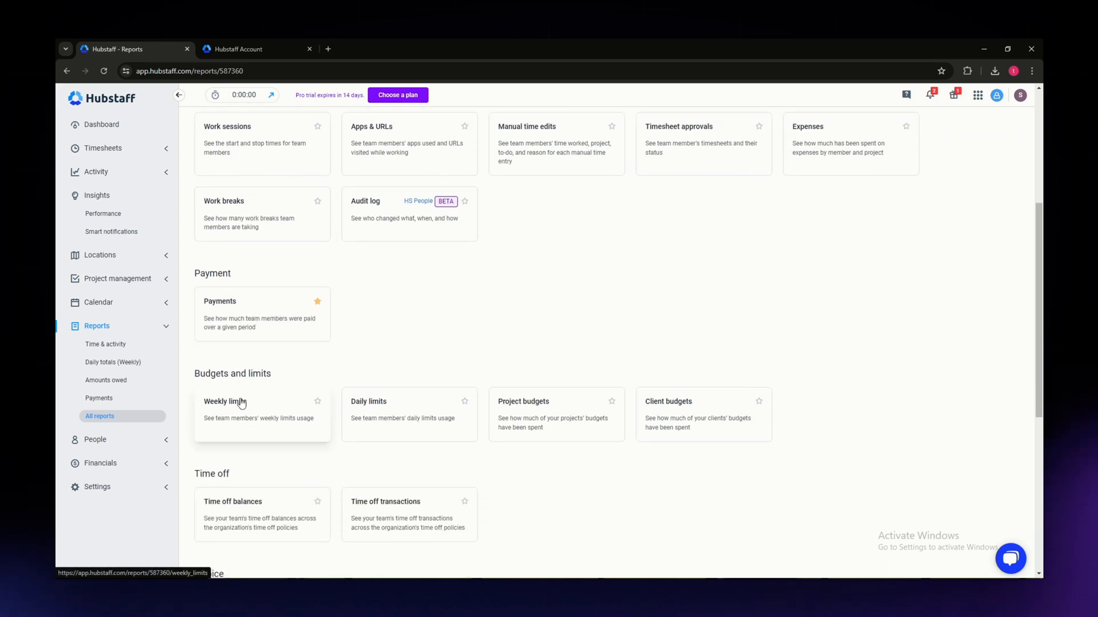
scroll(243, 423, down, 1)
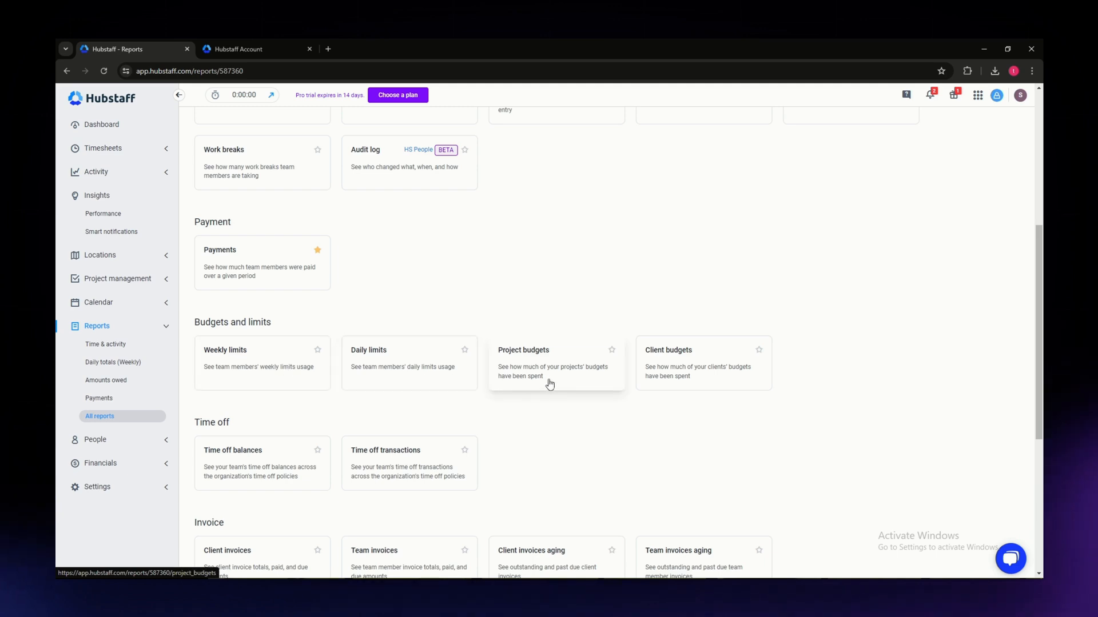
scroll(347, 448, down, 3)
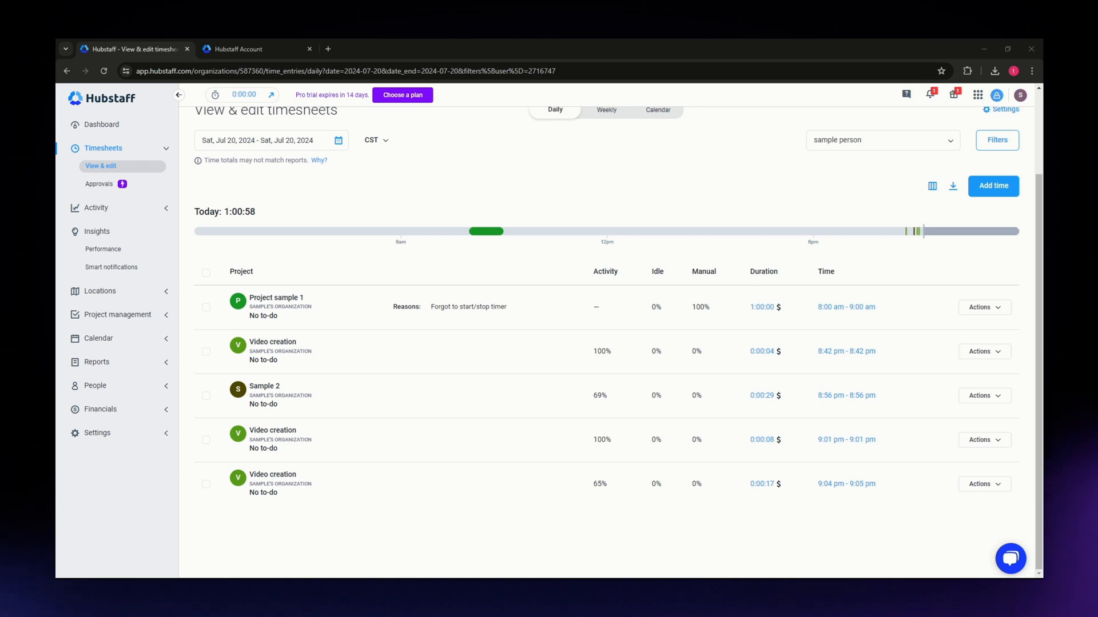
Step: Open the activity screenshots for Sat, Jul 20, 2024 and review the activity summary and the ten-minute screenshot blocks
click(103, 404)
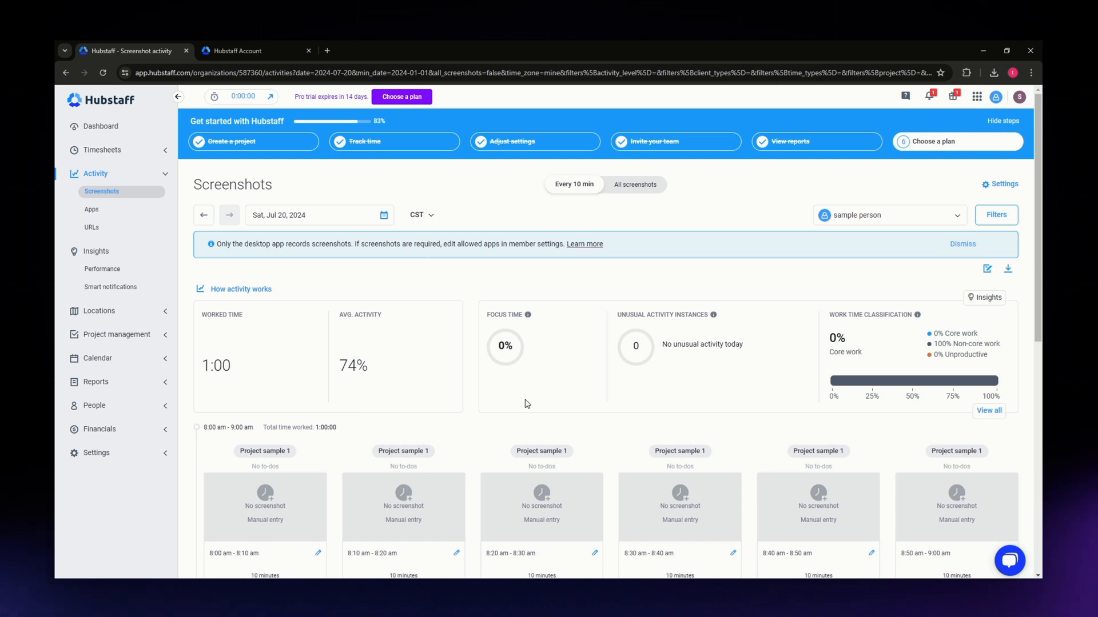
scroll(474, 374, down, 2)
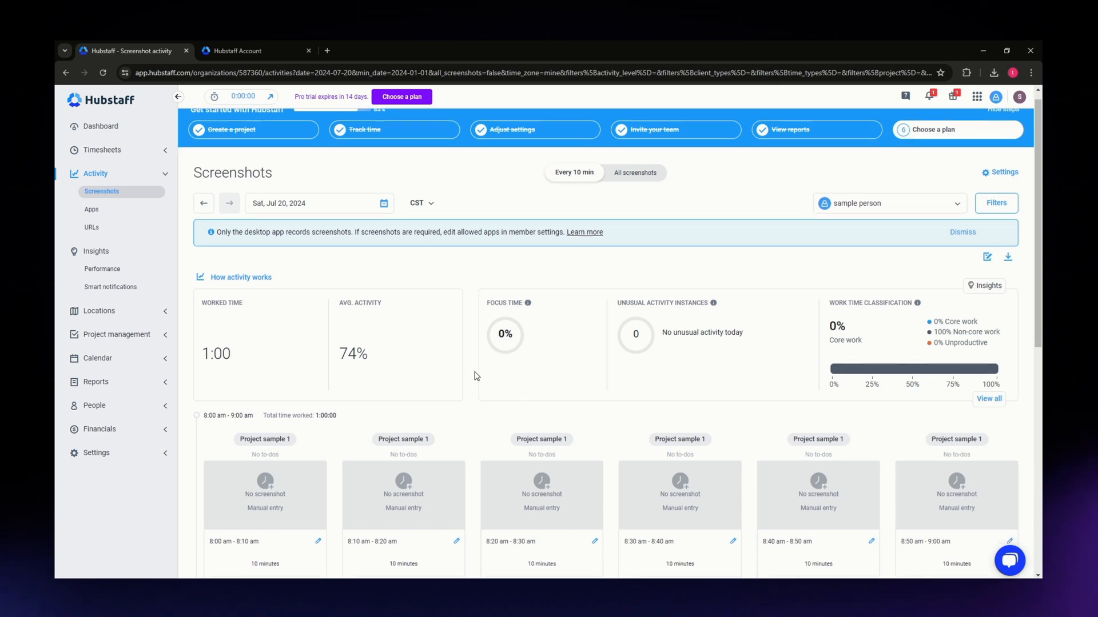
scroll(466, 374, up, 2)
scroll(403, 352, down, 3)
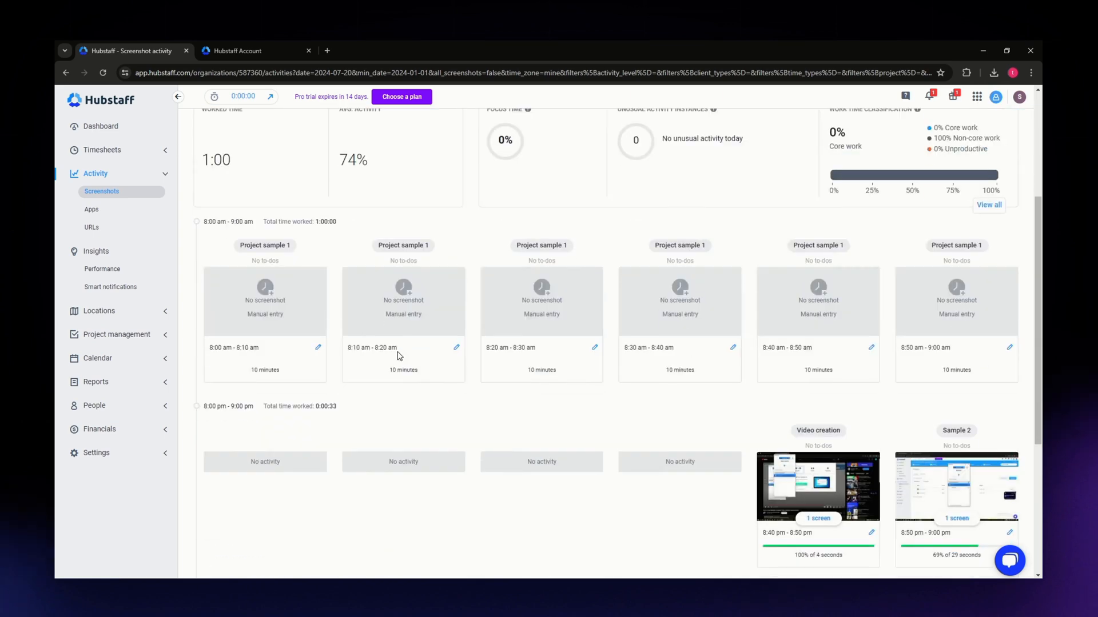
scroll(394, 338, up, 3)
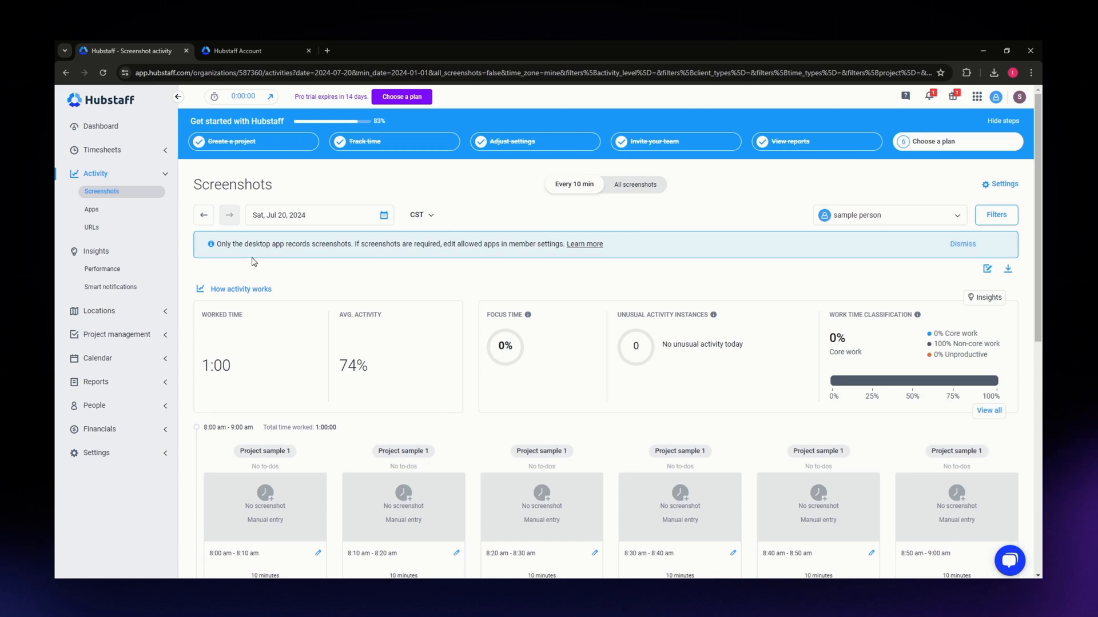
scroll(480, 406, down, 2)
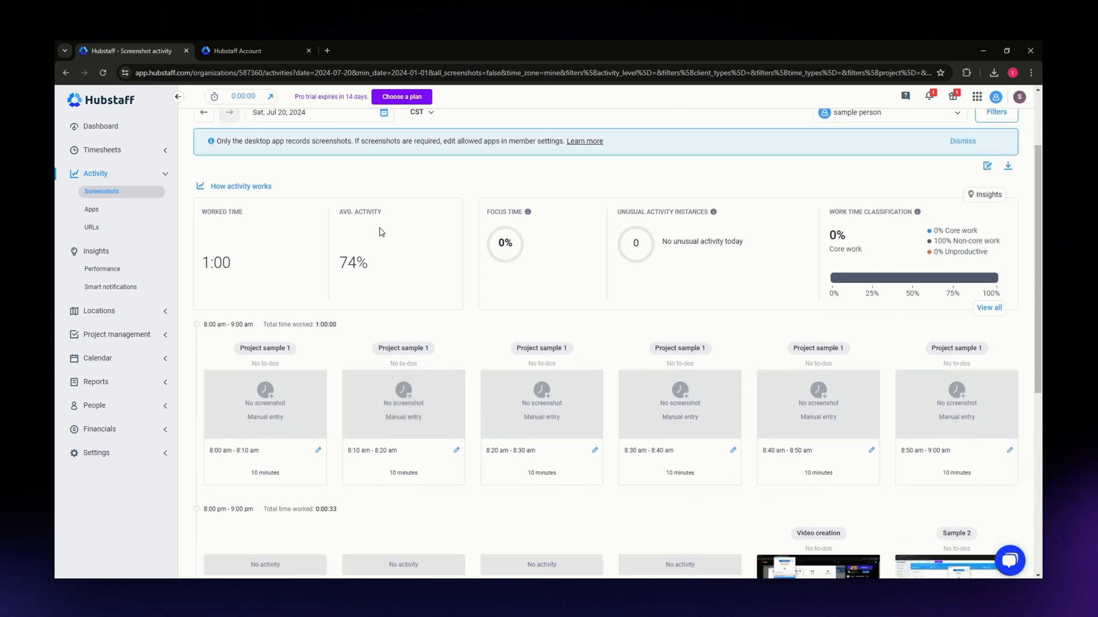
scroll(452, 355, down, 2)
scroll(720, 365, up, 2)
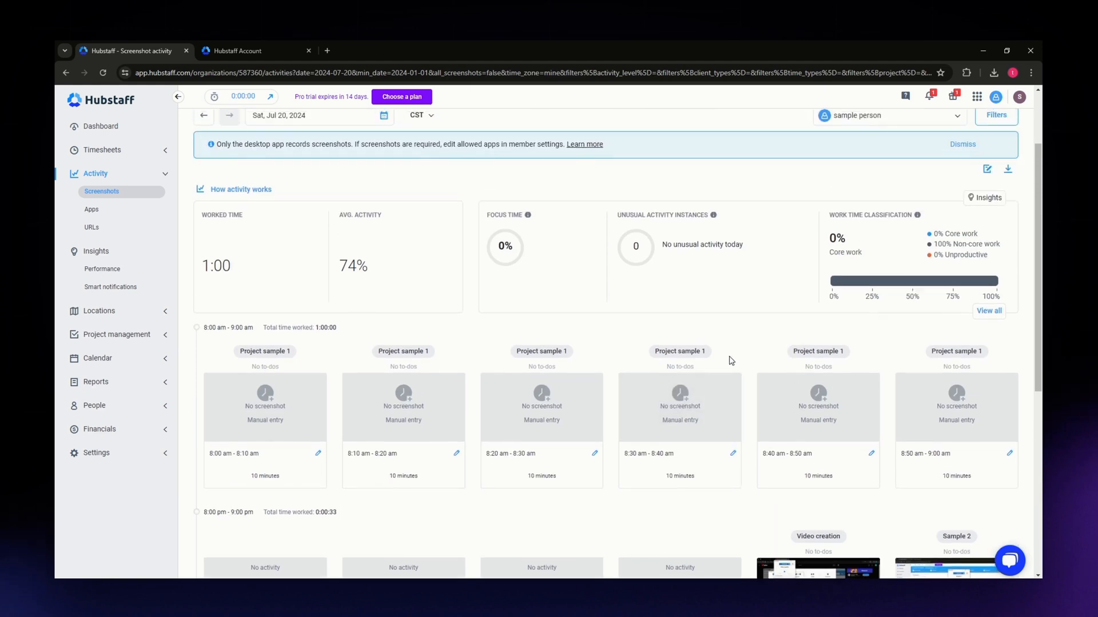
scroll(730, 360, up, 2)
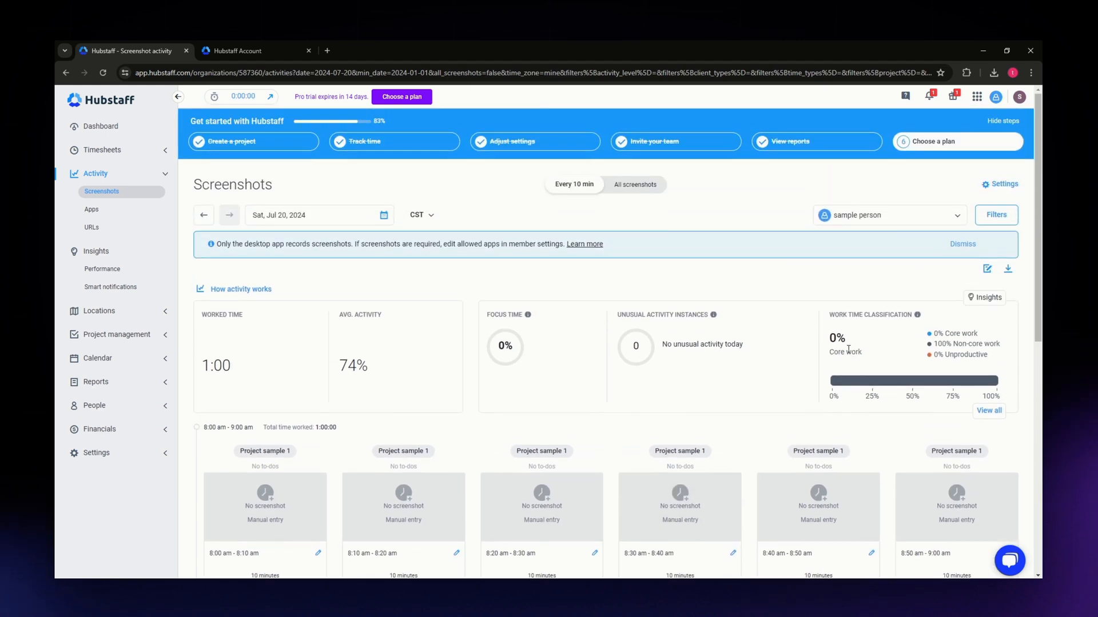
Step: Inspect the screenshot filters, including the member choices, and close them without changing any filter
click(997, 219)
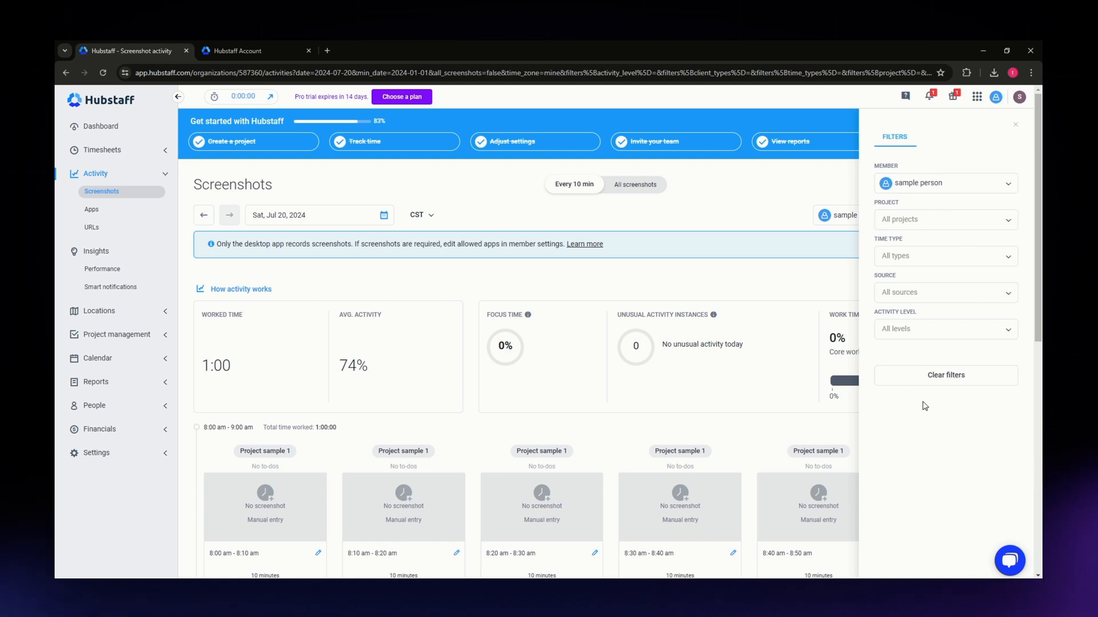
click(907, 186)
click(915, 211)
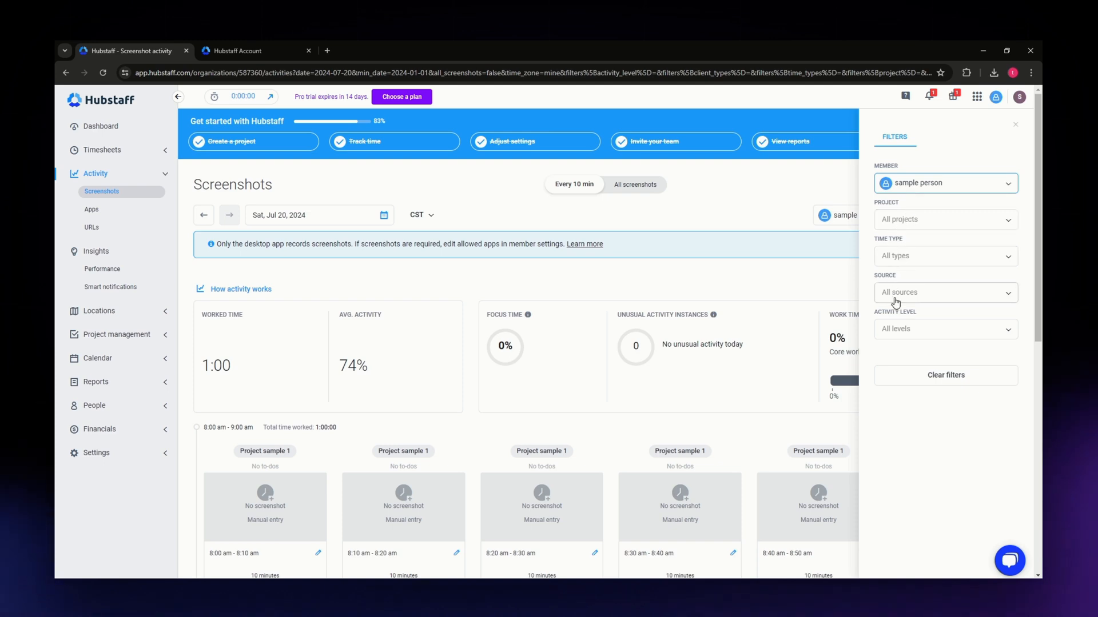
click(736, 197)
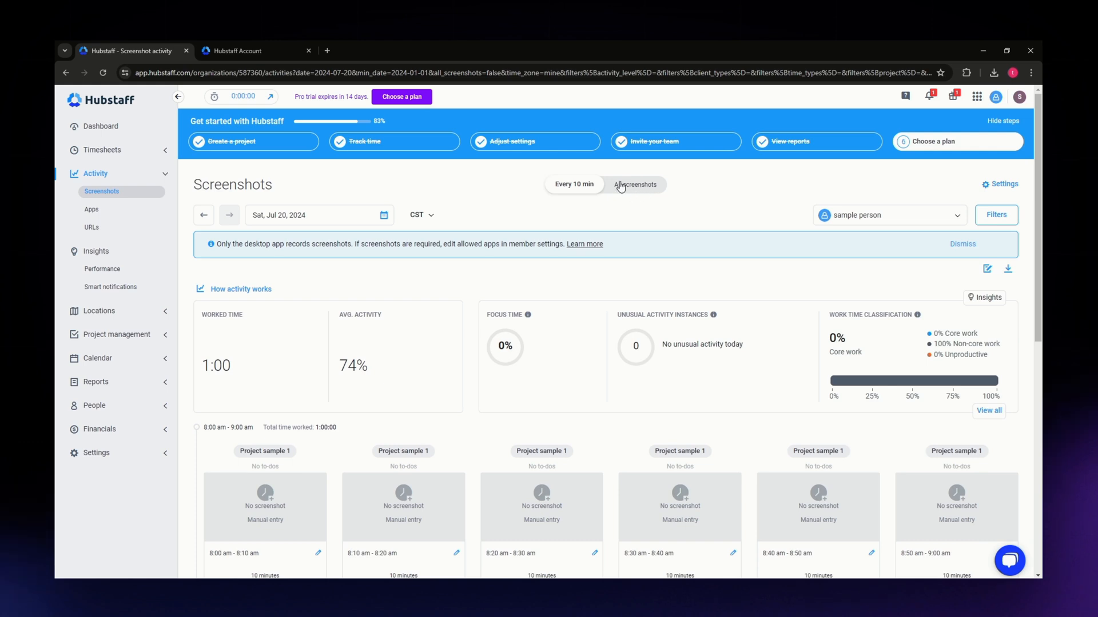
Step: Switch the activity page to all screenshots, look through them, and go back one day to Fri, Jul 19, 2024
click(640, 188)
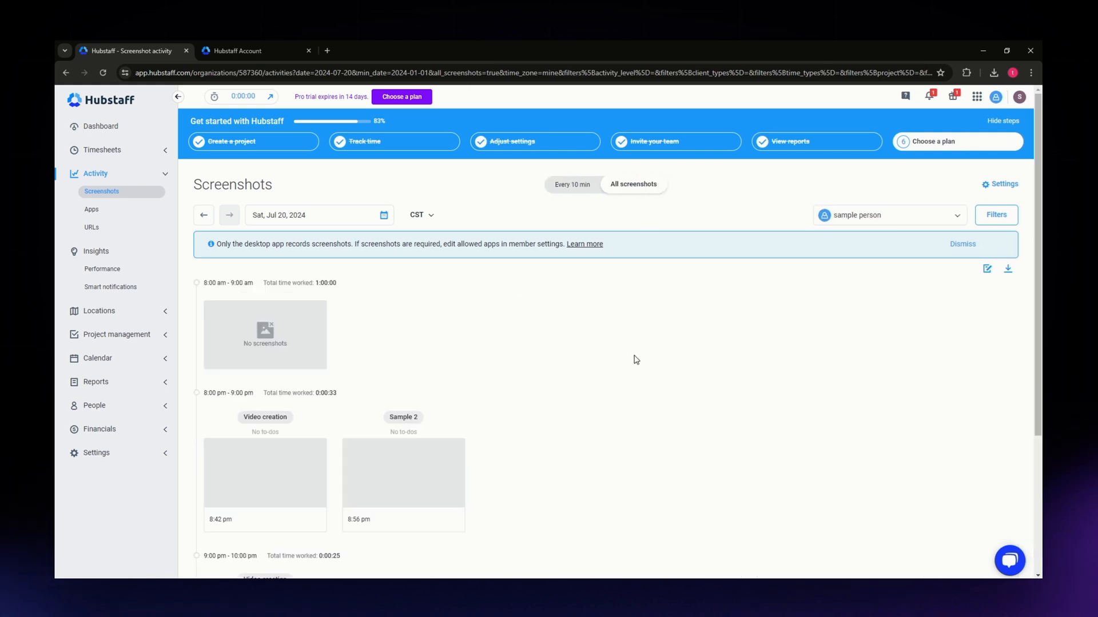
scroll(632, 361, down, 3)
scroll(625, 355, up, 3)
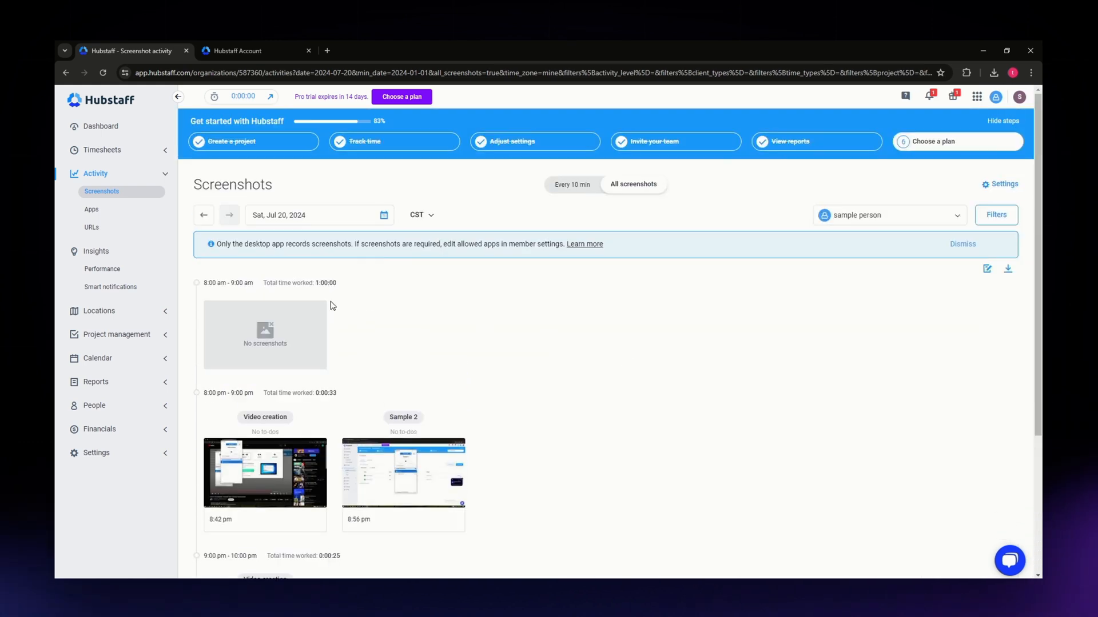
click(207, 221)
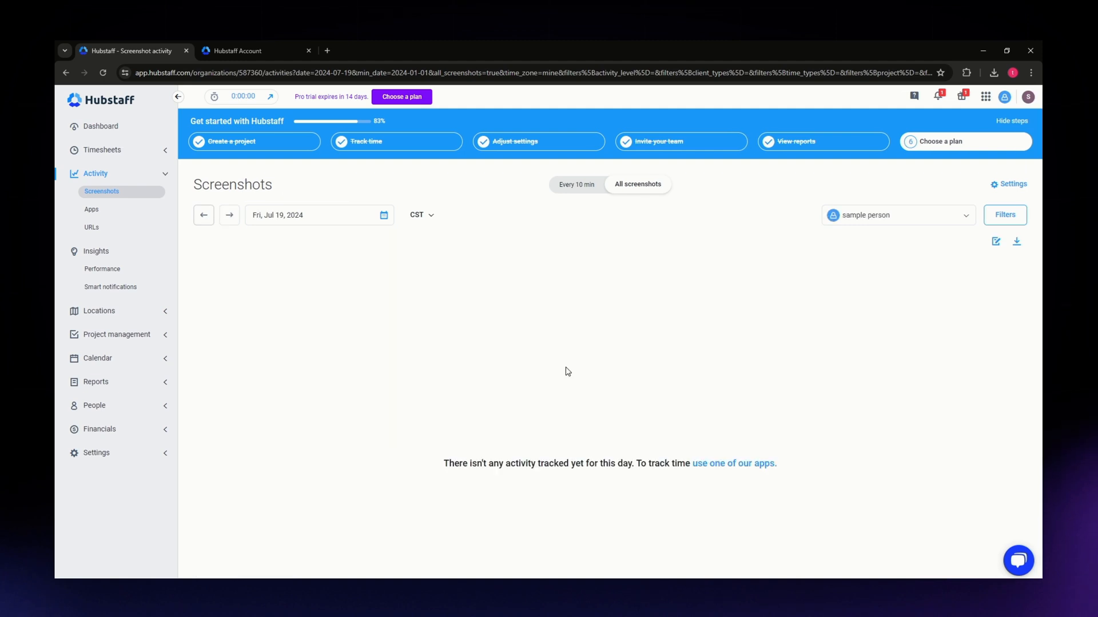